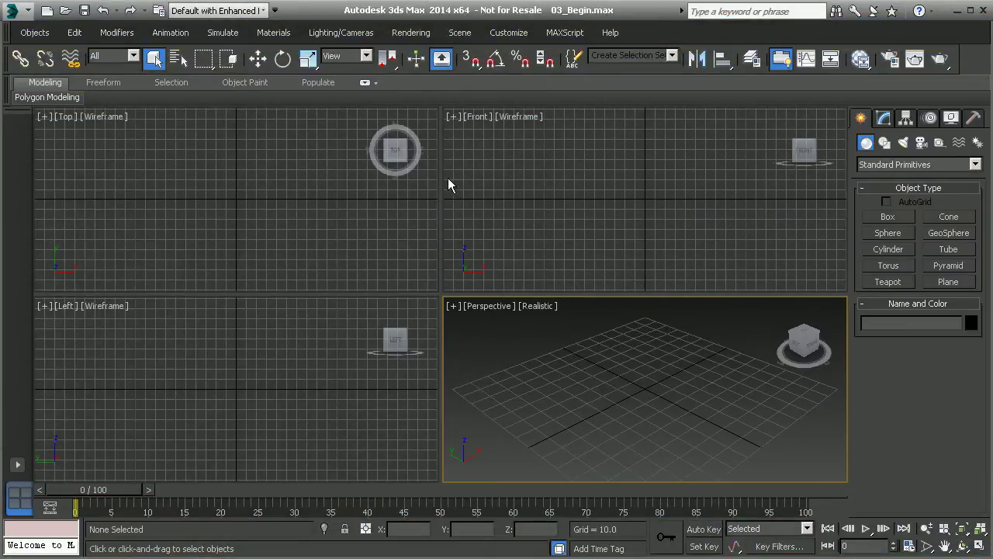
Start a Line spline in the Front view with its first four corner points
click(885, 142)
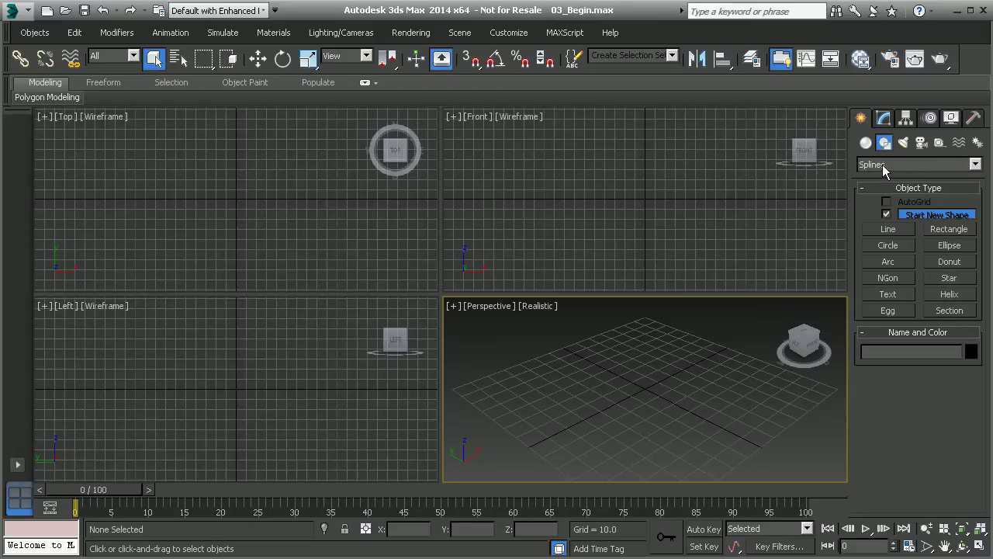
click(890, 230)
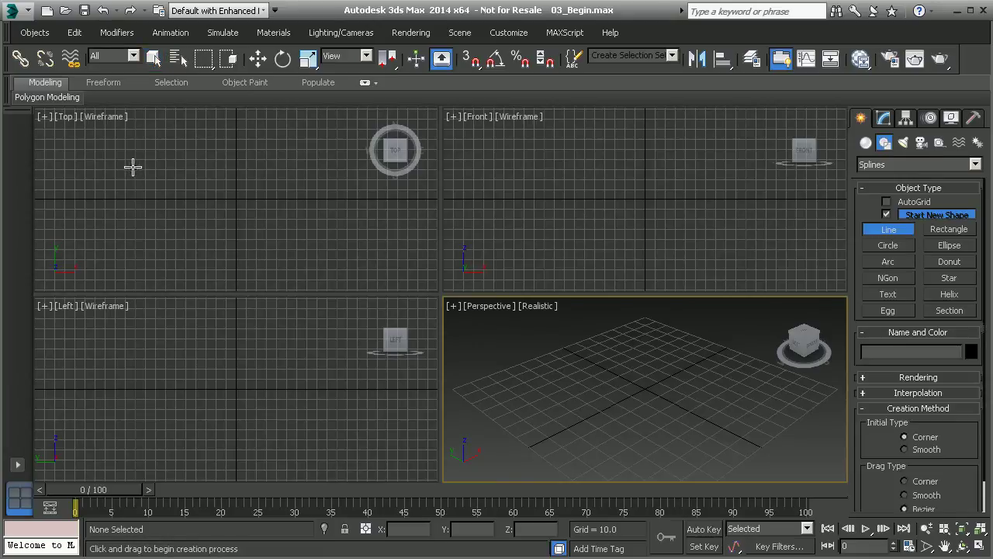
click(608, 135)
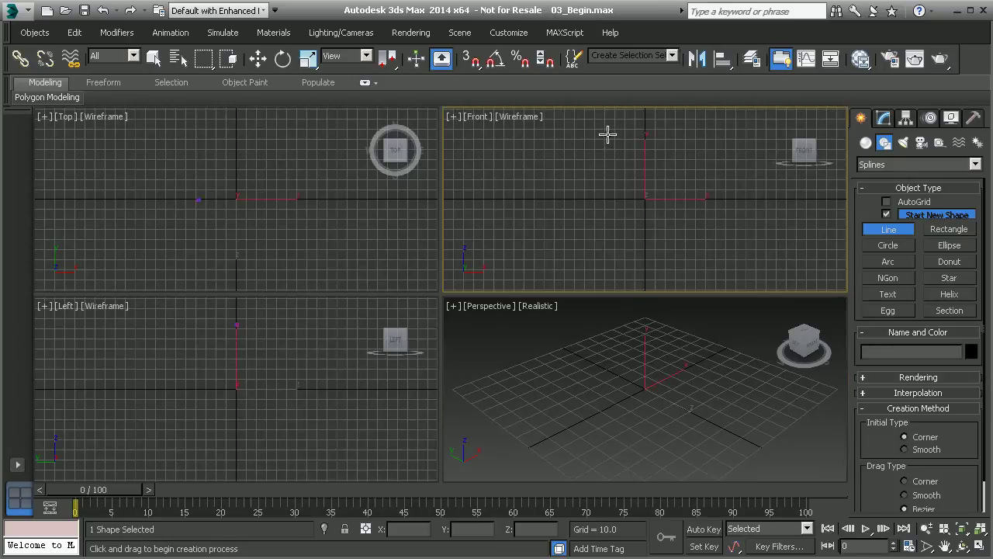
click(664, 147)
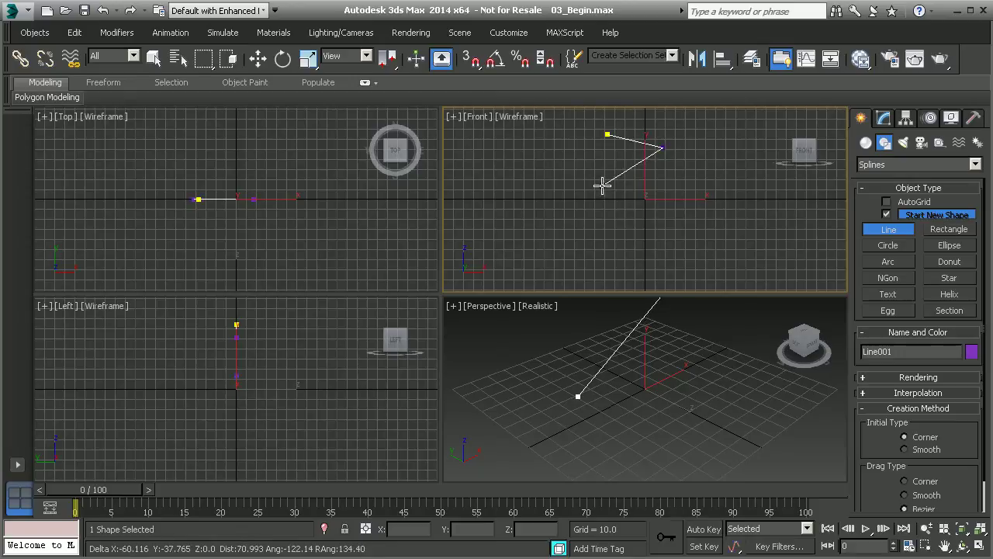
click(597, 188)
click(685, 223)
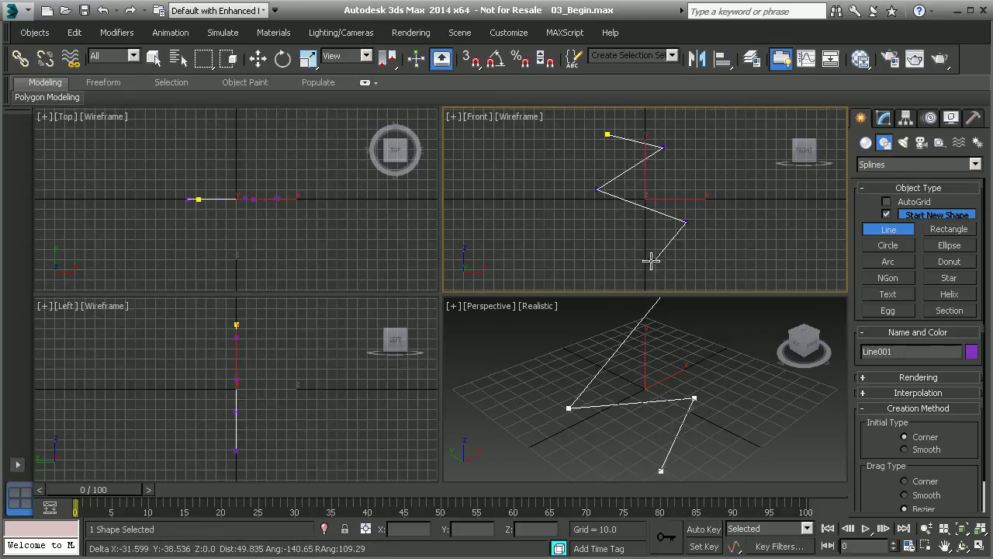
Add the remaining zigzag corners and close the spline at its start point
click(625, 261)
click(559, 234)
click(521, 175)
click(548, 164)
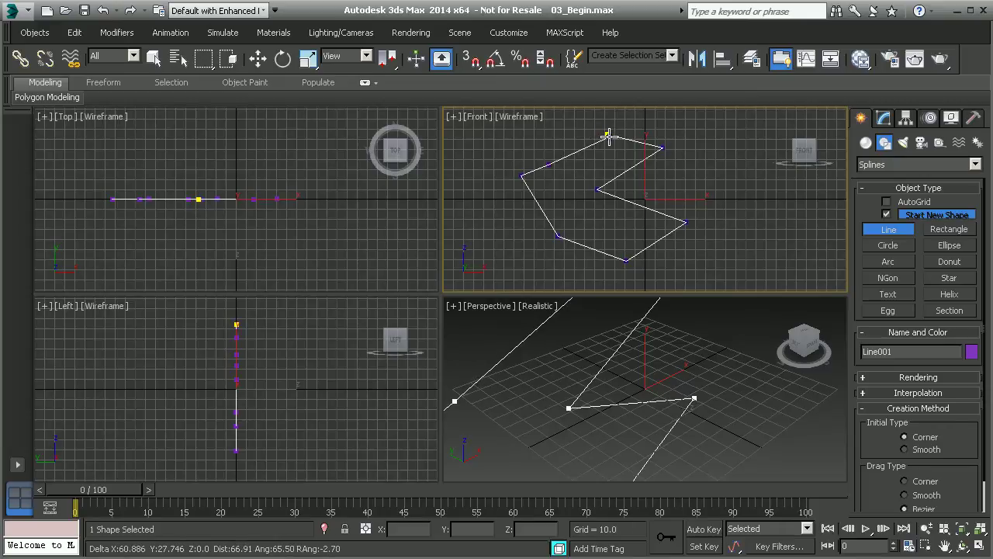
click(608, 135)
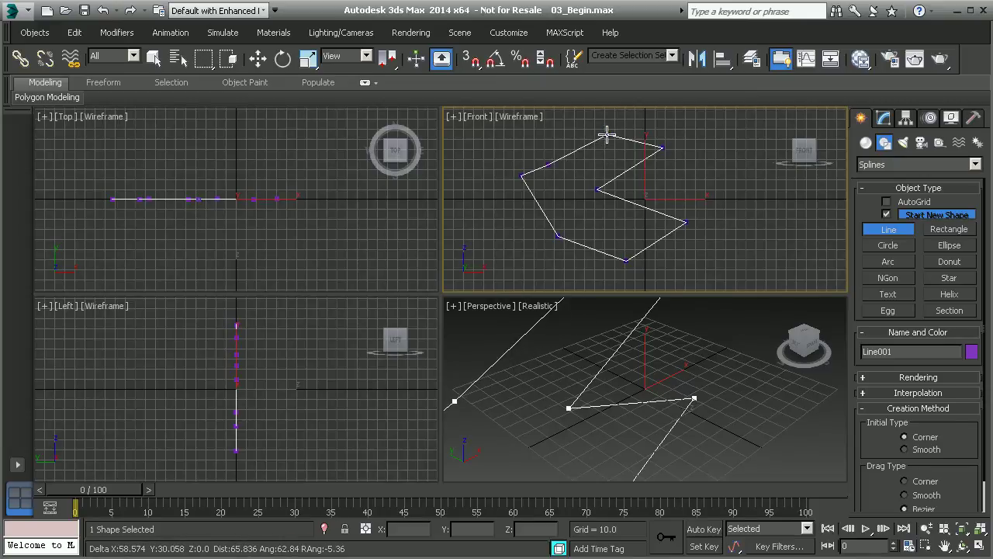
click(607, 137)
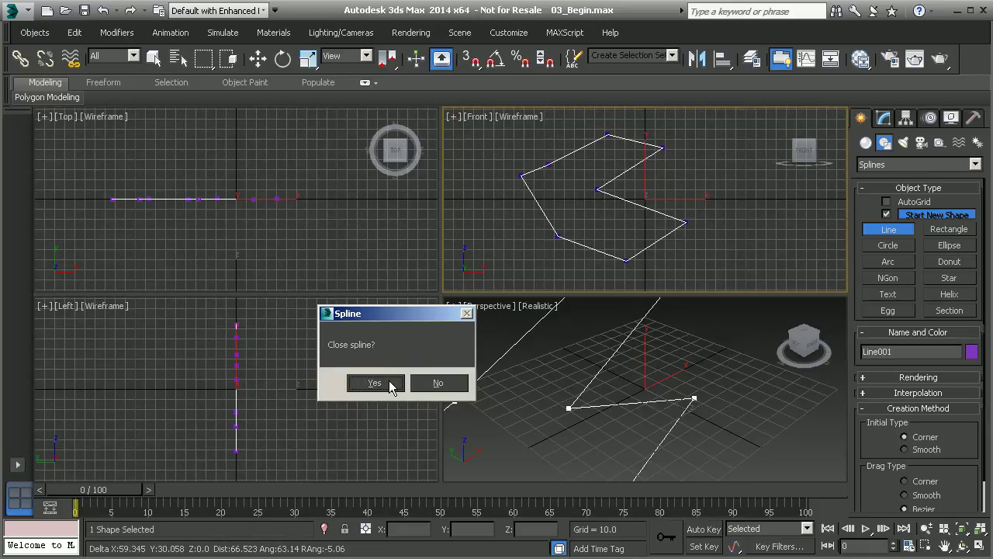
click(375, 383)
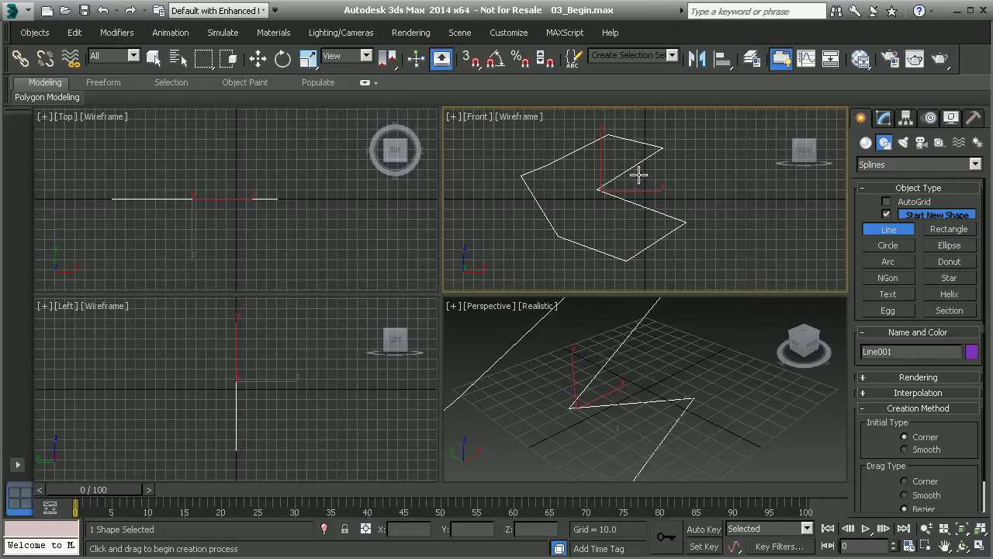
Delete the zigzag shape, set line Initial Type to Smooth, and begin a curved test line
key(Delete)
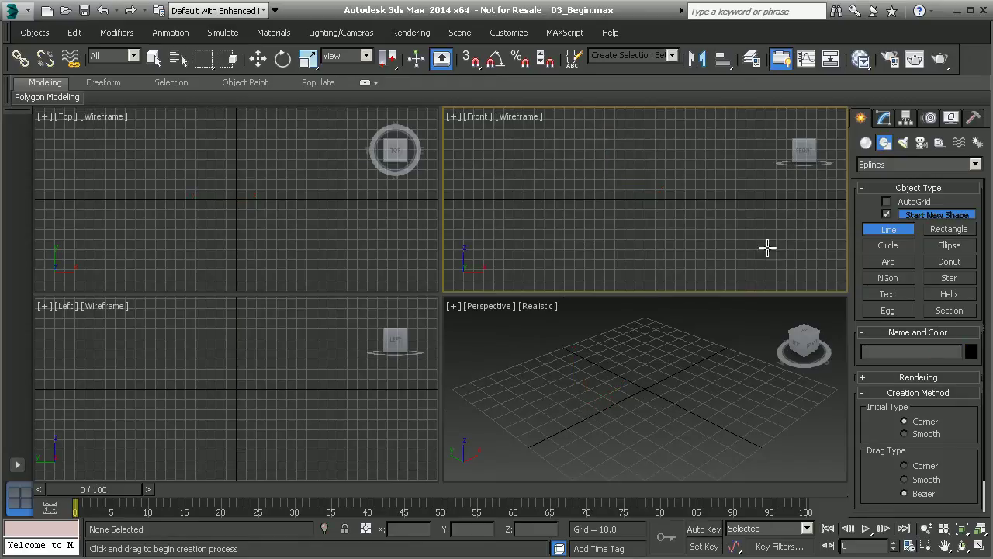
click(903, 433)
click(614, 143)
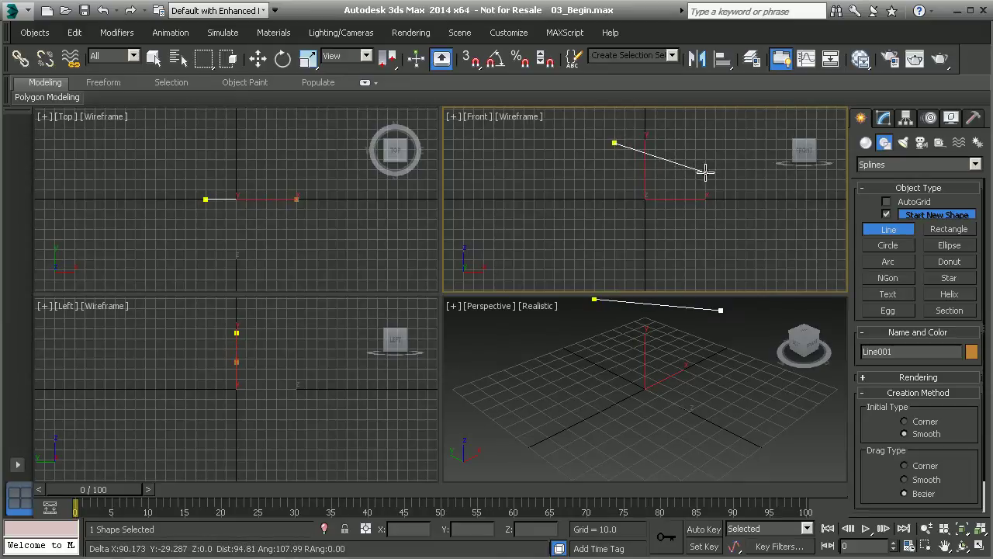
drag(716, 178, 738, 234)
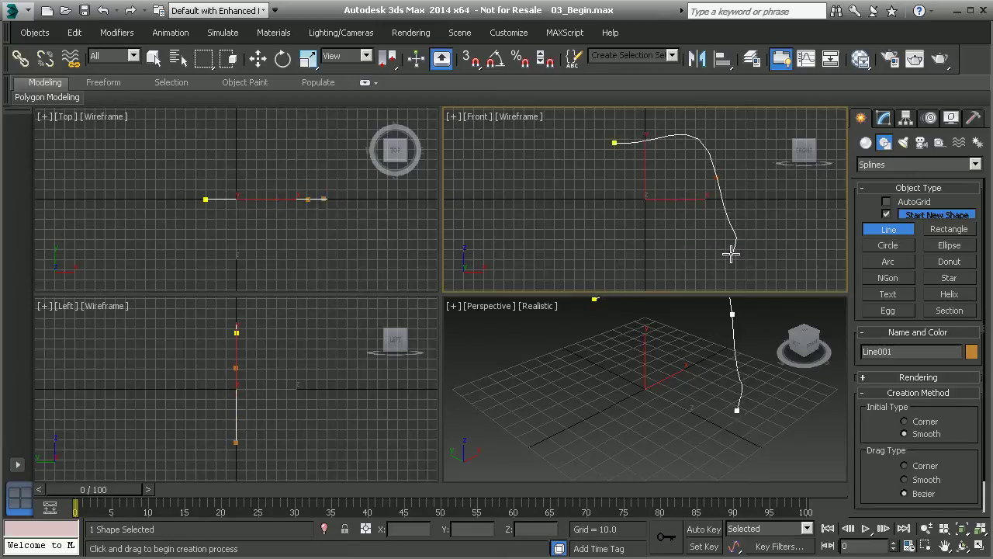
Finish the test curve as an open spline, without closing it, and delete it
click(581, 233)
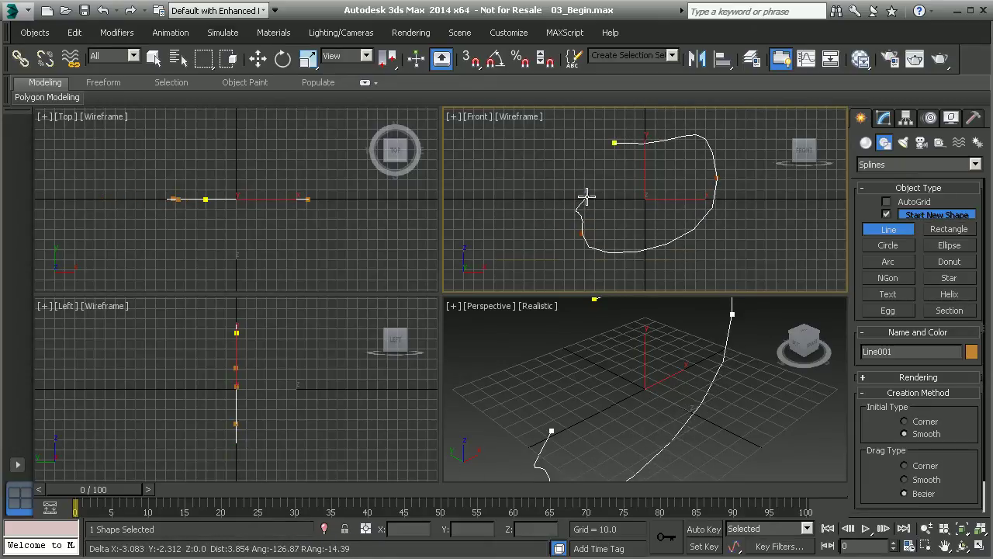
click(556, 163)
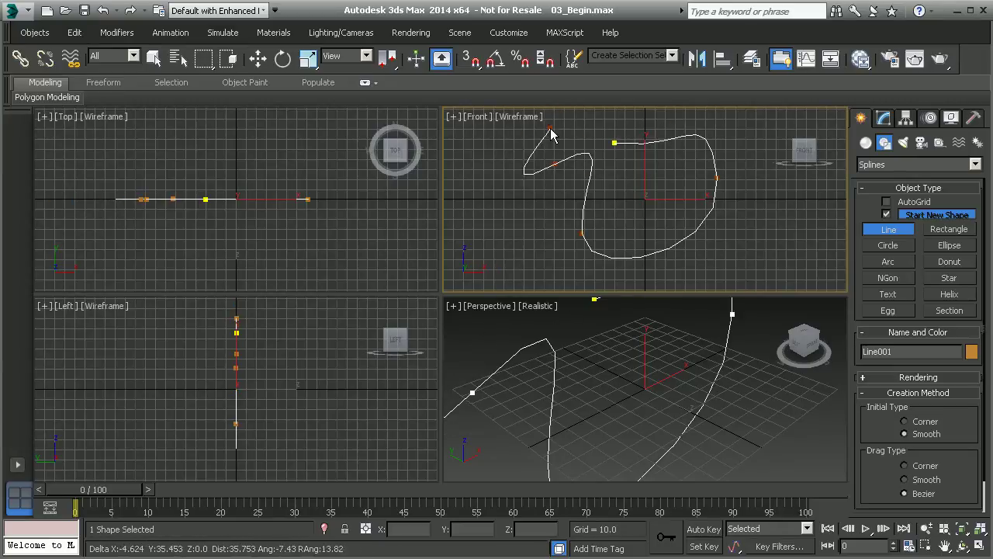
click(616, 147)
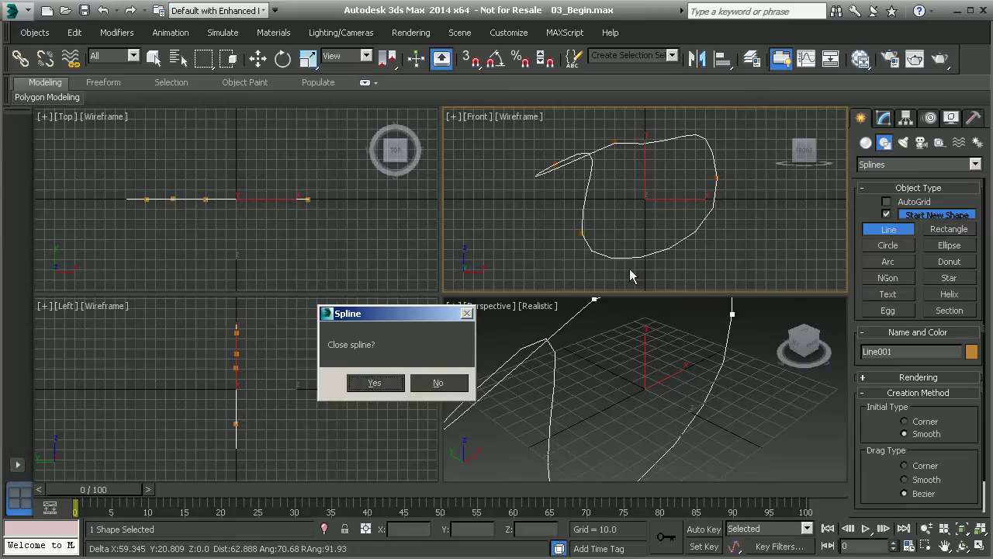
click(442, 388)
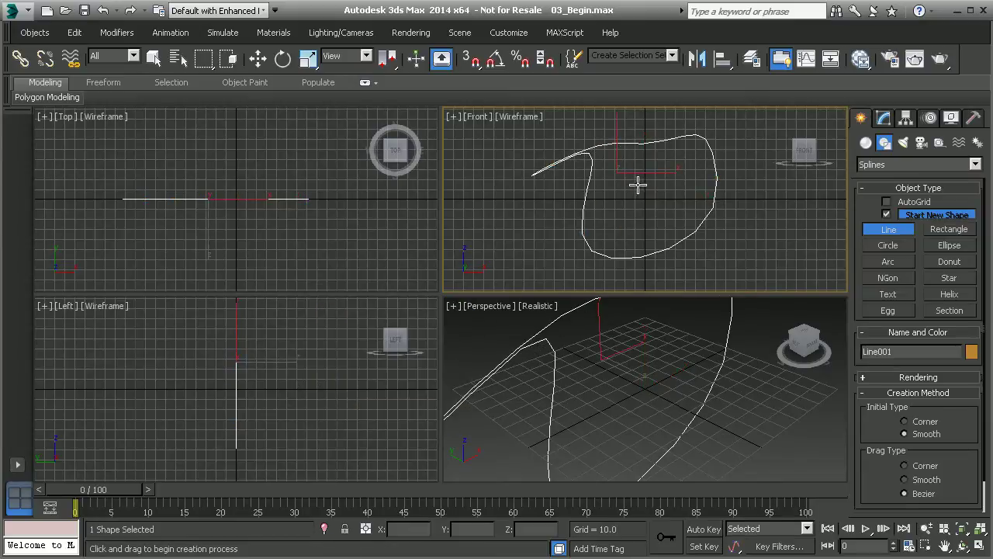
key(Delete)
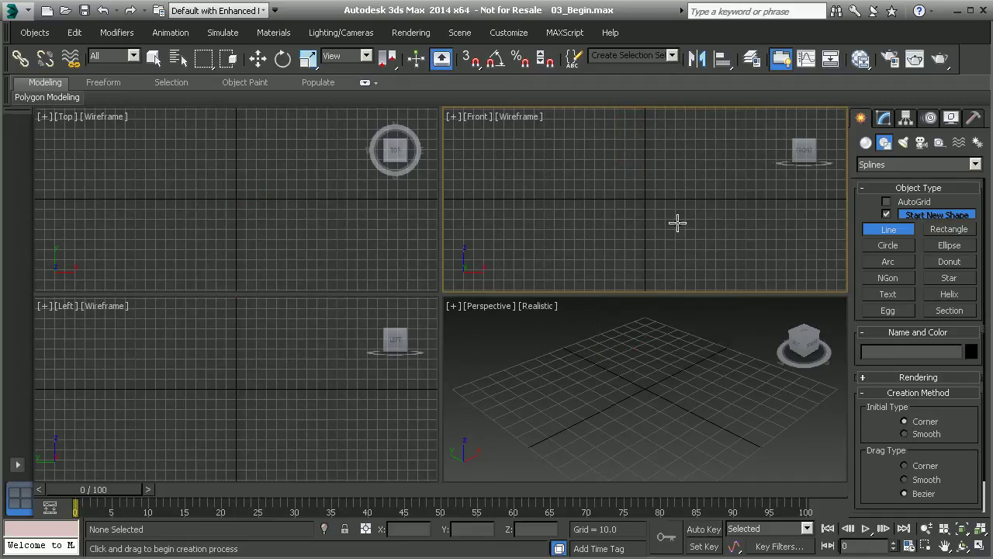
Draw an open six-point zigzag vase half-profile with flat top and bottom edges
scroll(622, 150, up, 2)
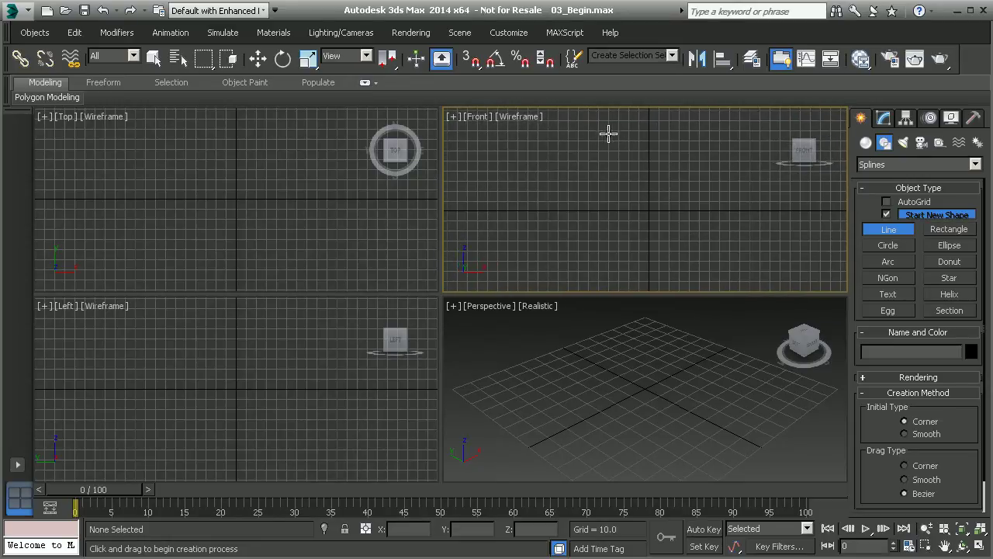
click(592, 131)
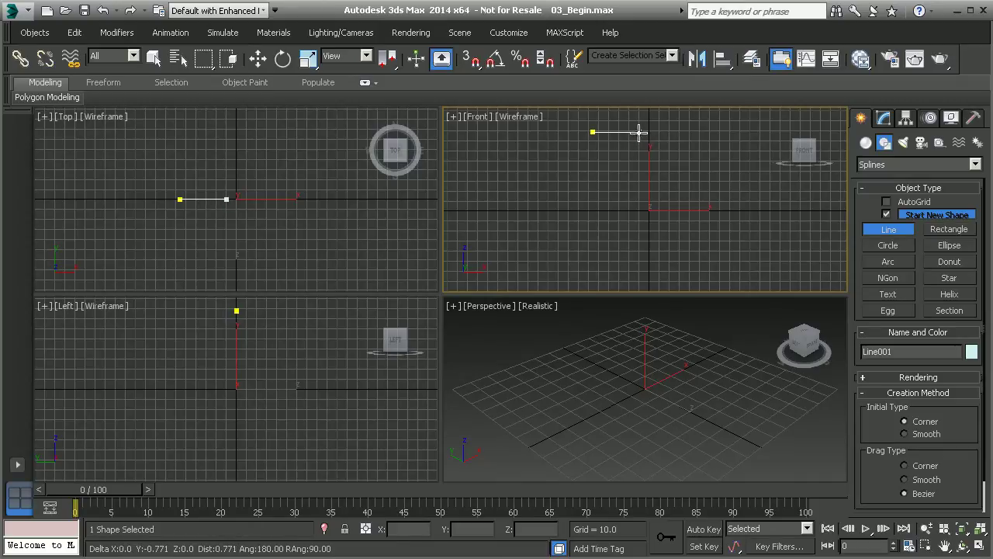
click(638, 132)
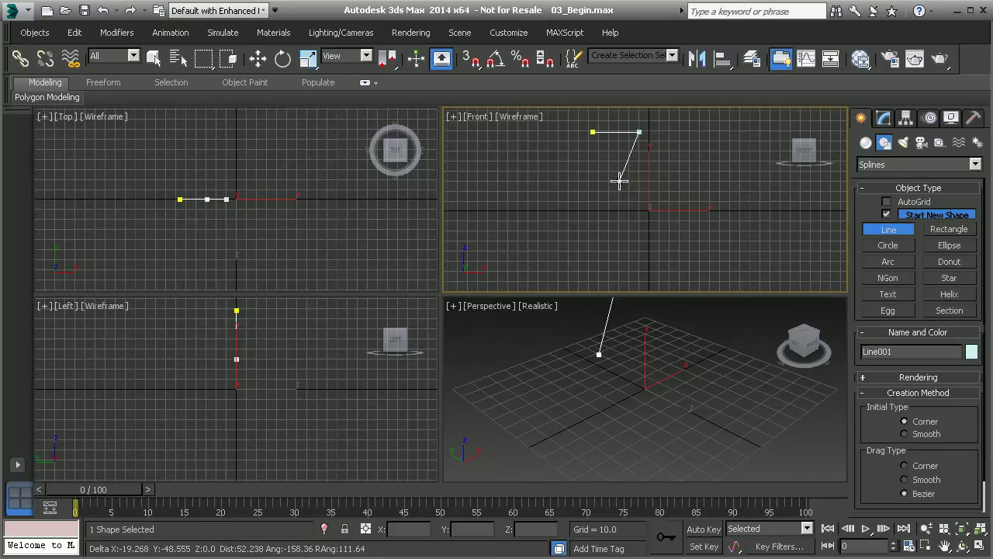
click(626, 170)
click(650, 208)
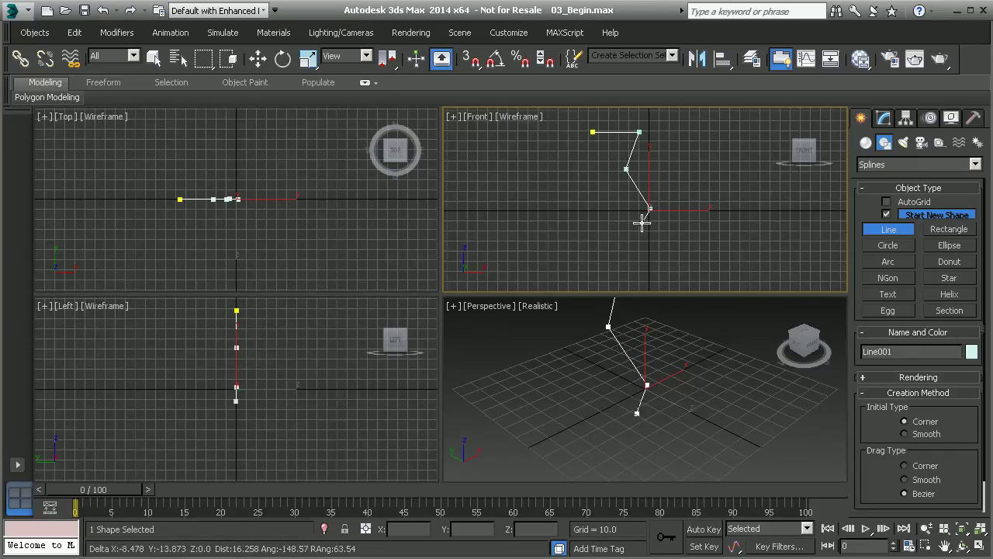
click(623, 258)
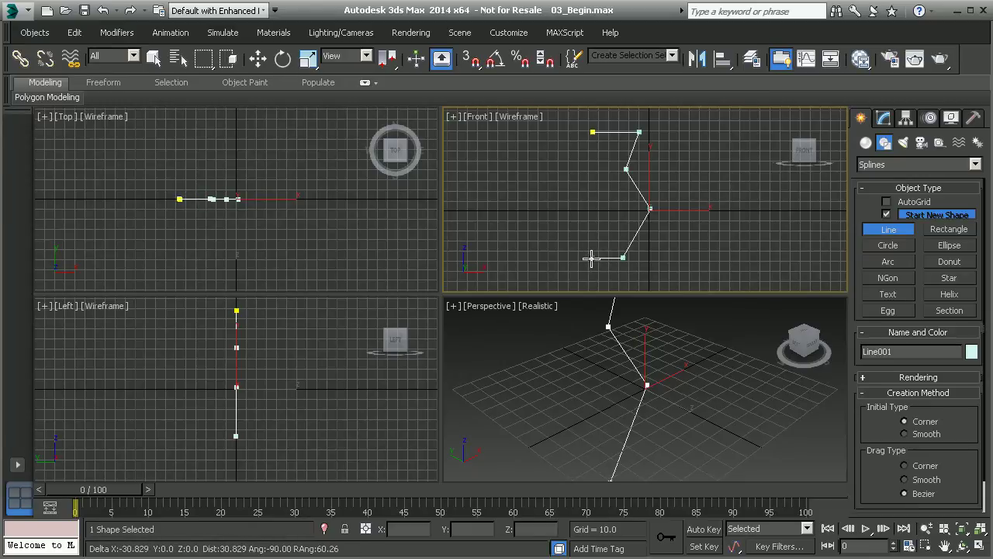
click(590, 258)
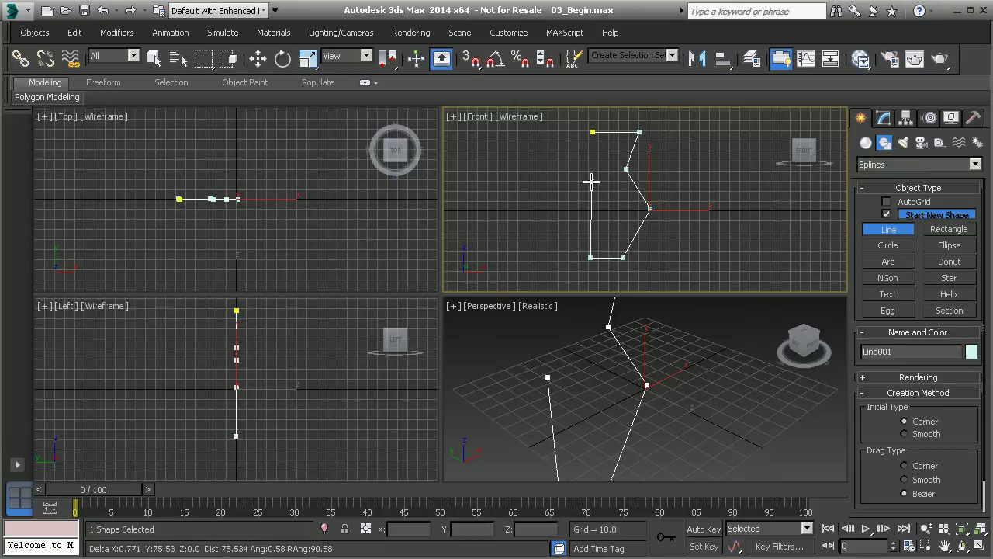
right_click(566, 273)
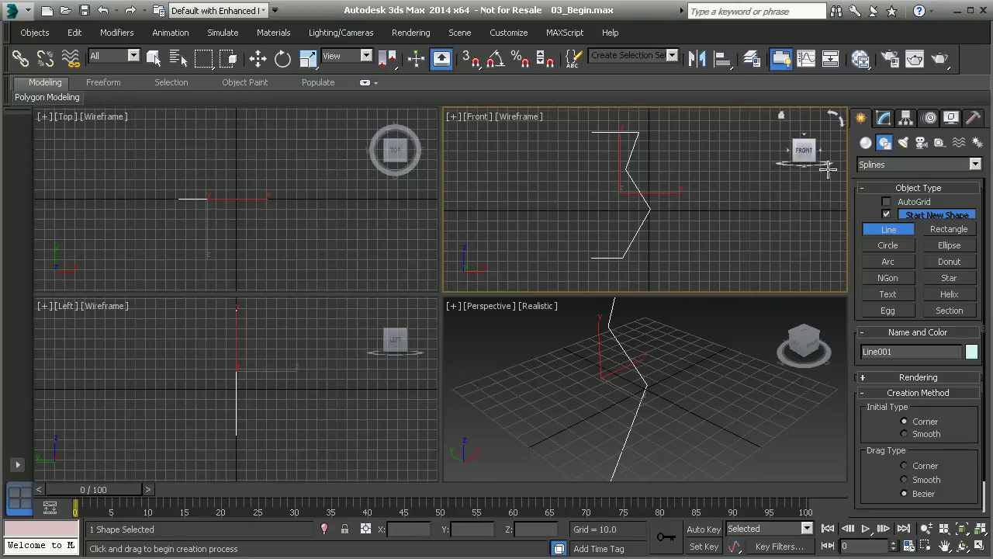
scroll(656, 392, down, 3)
alt+middle_drag(651, 386, 663, 357)
alt+middle_drag(664, 417, 665, 378)
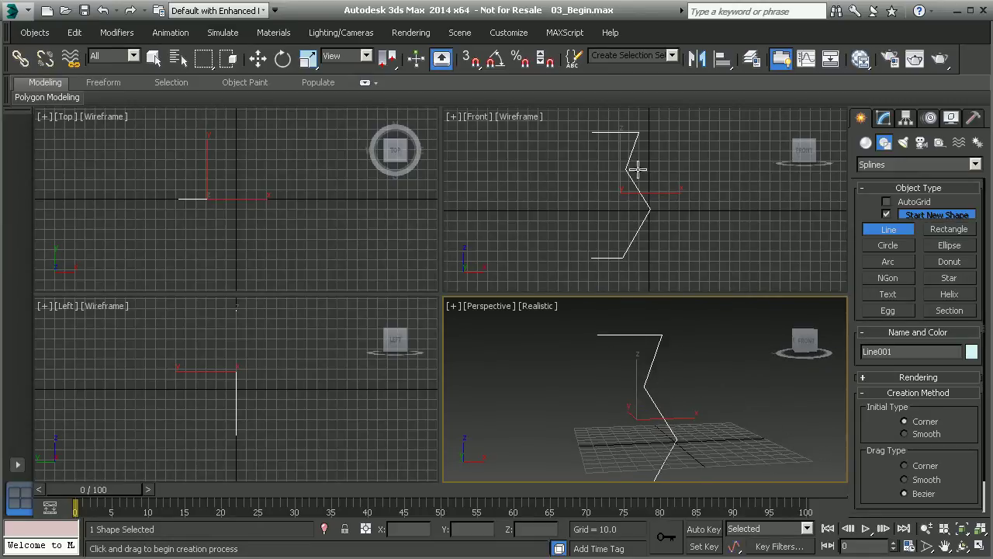
Try Line001's Spline and Segment levels, then marquee-select all vertices at Vertex level
click(883, 118)
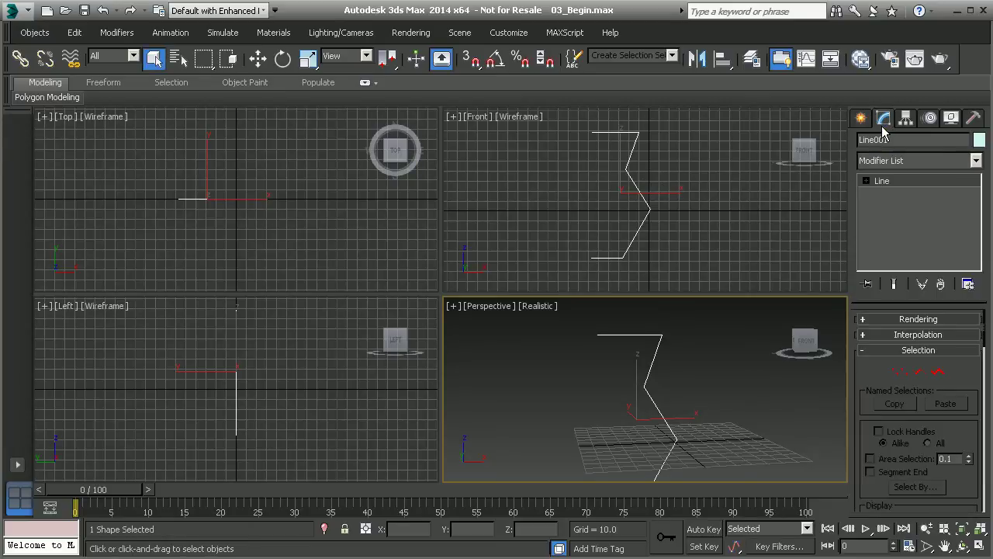
click(899, 373)
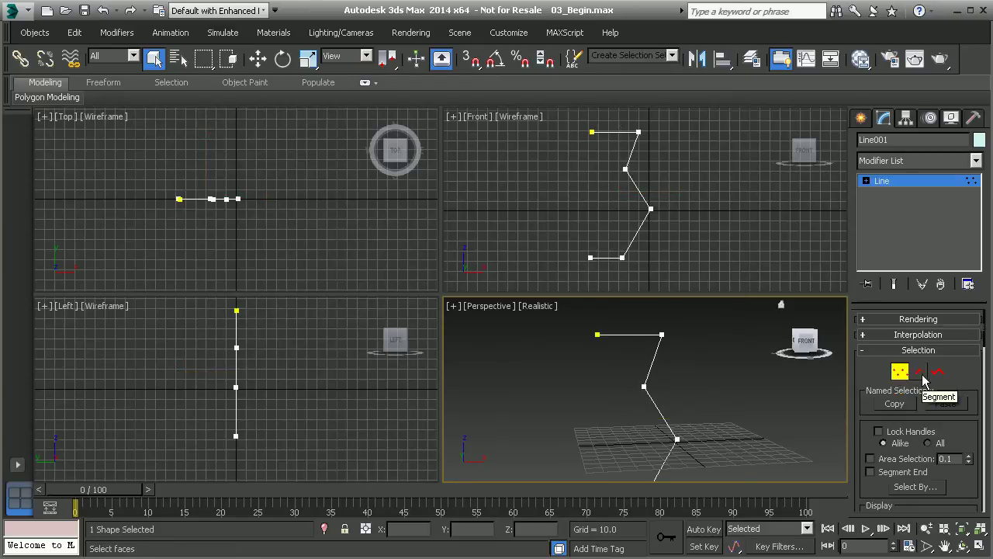
click(919, 372)
click(937, 372)
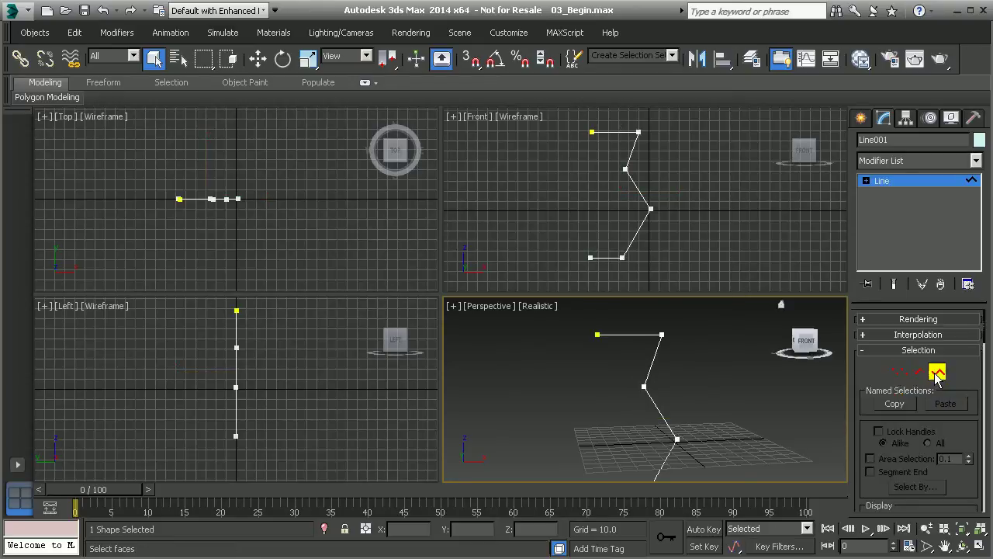
click(639, 226)
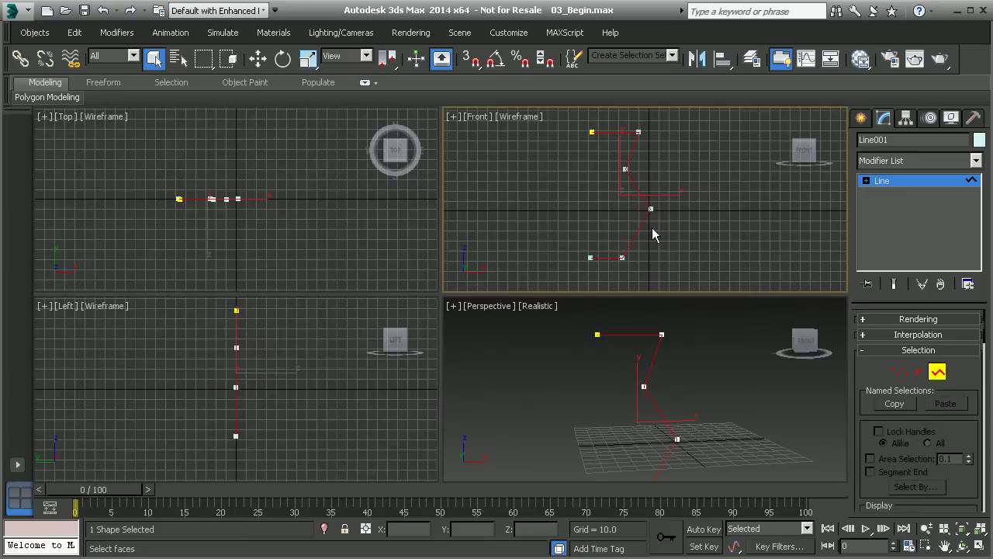
click(918, 371)
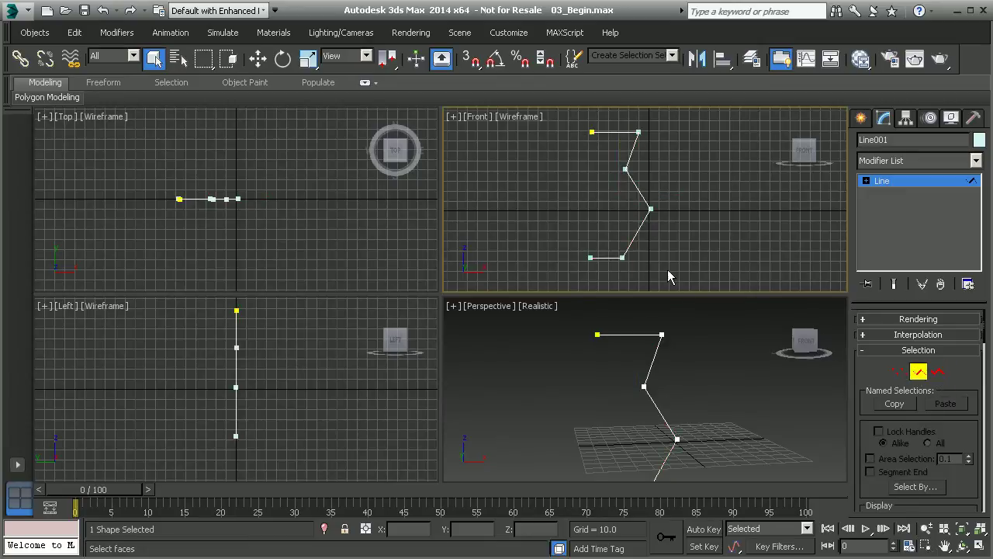
click(639, 191)
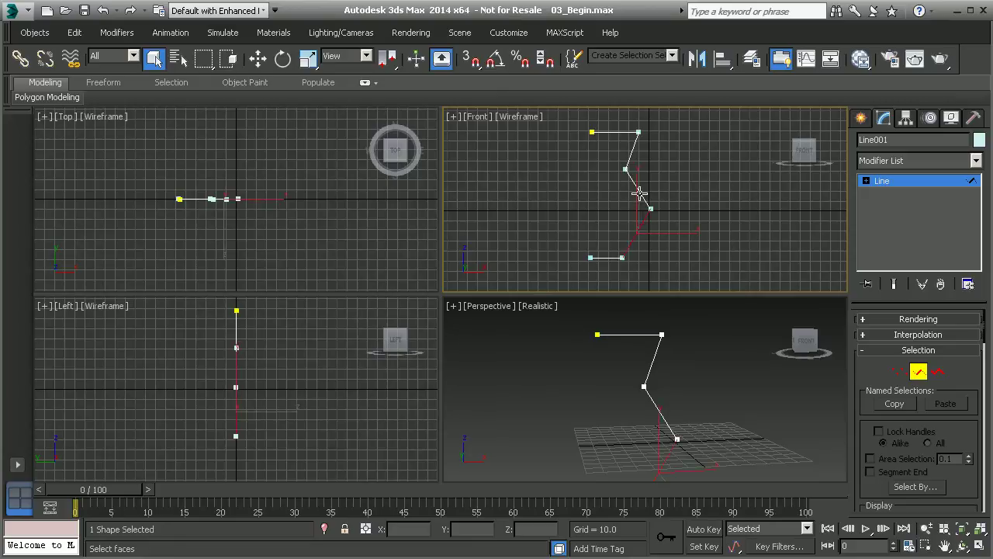
click(632, 149)
click(899, 371)
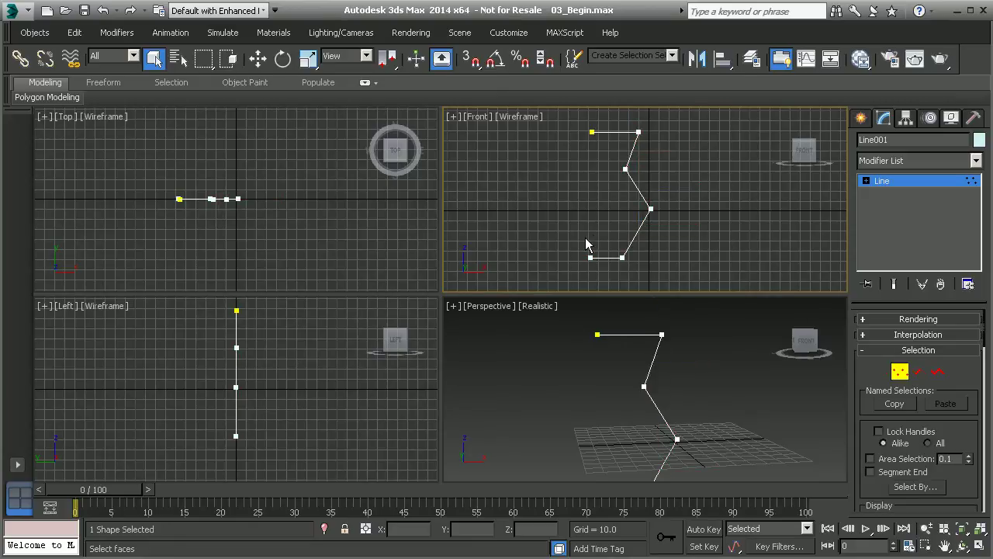
click(591, 257)
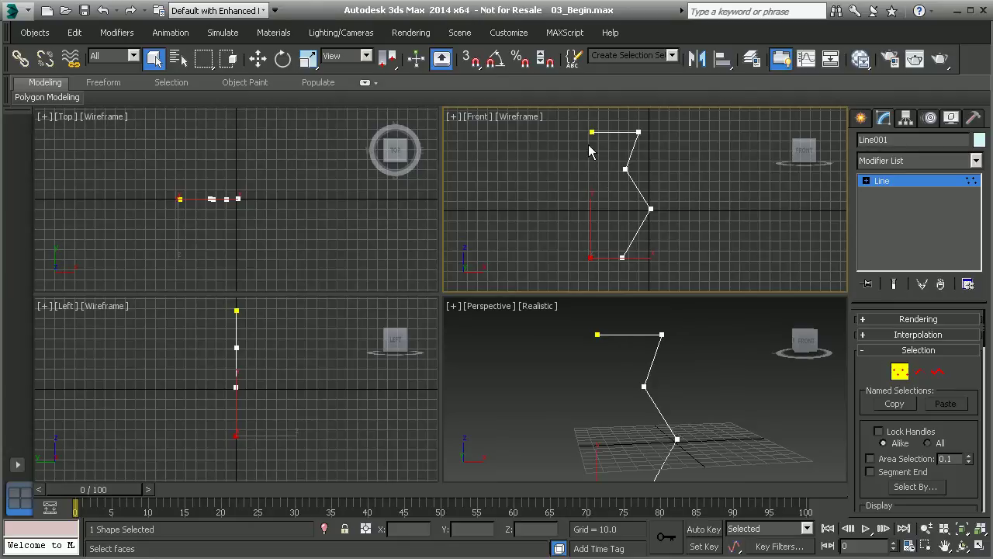
drag(609, 160, 691, 281)
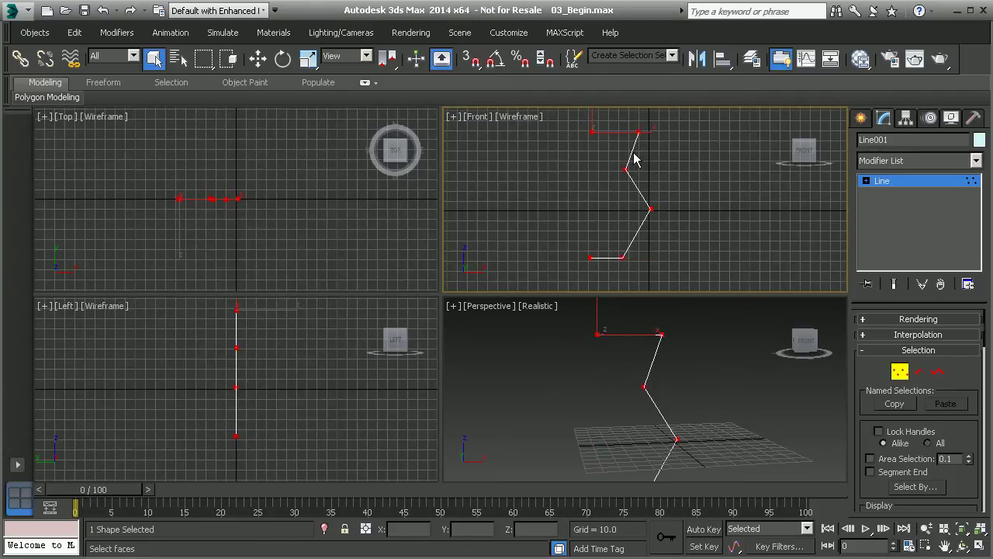
Convert all selected profile vertices to Bezier Corner via the quad menu
right_click(625, 166)
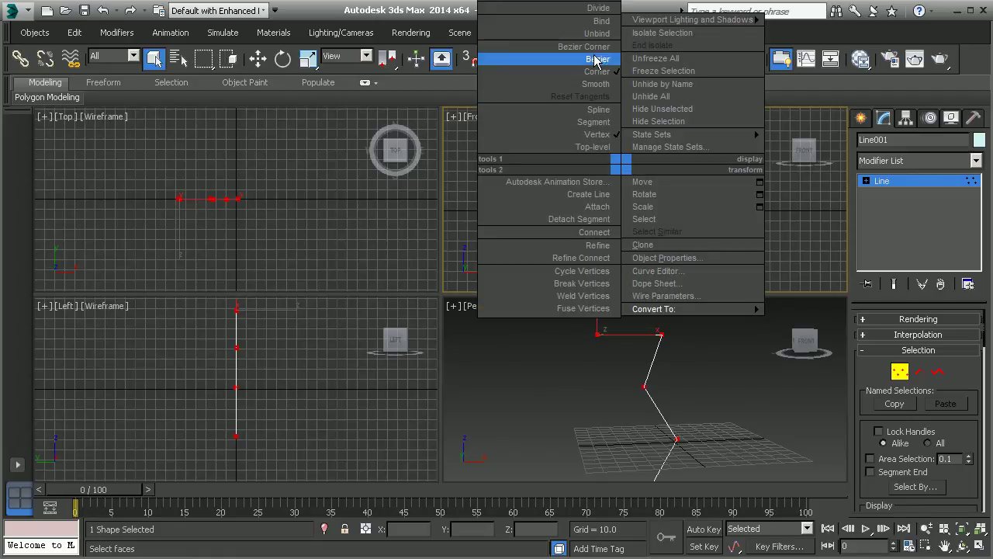
mouse_move(629, 309)
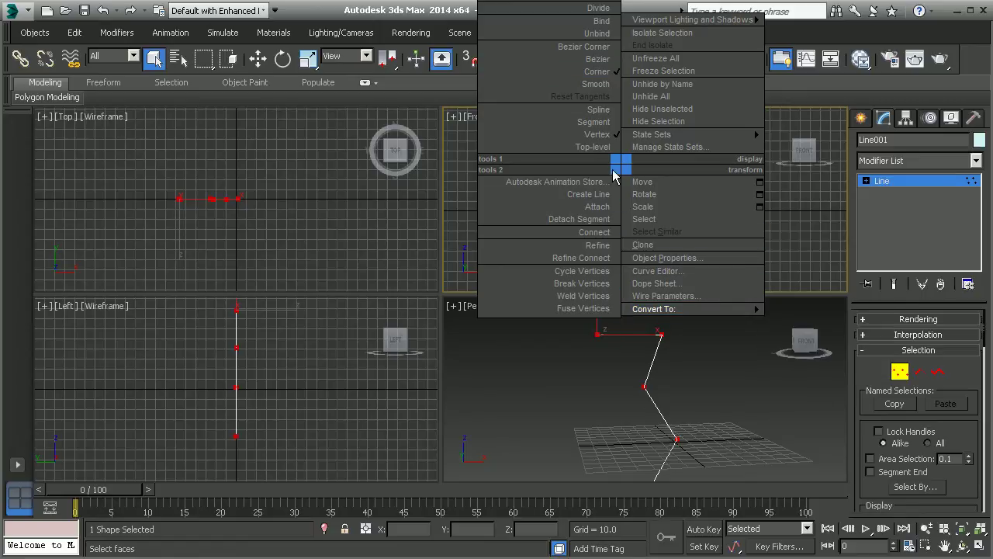
click(597, 48)
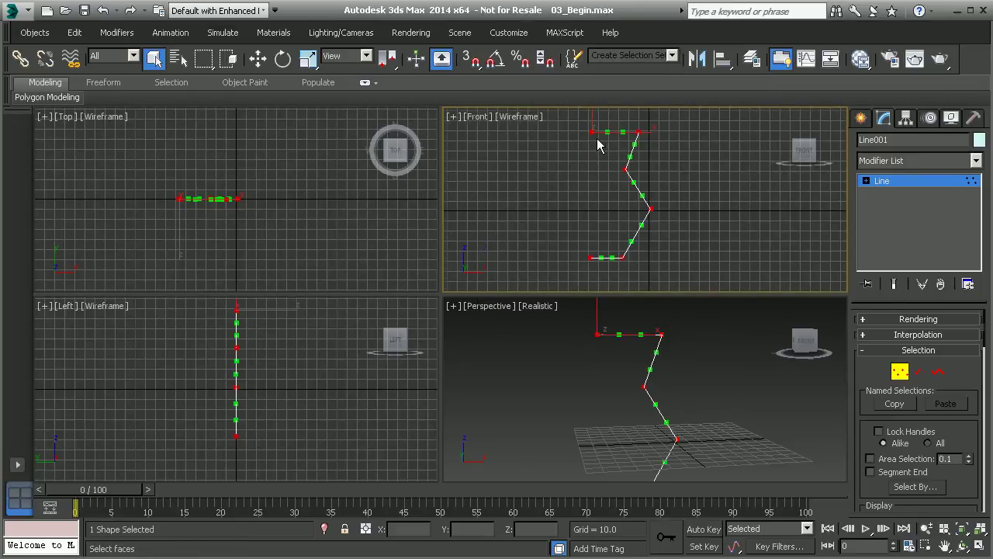
middle_drag(594, 142, 585, 155)
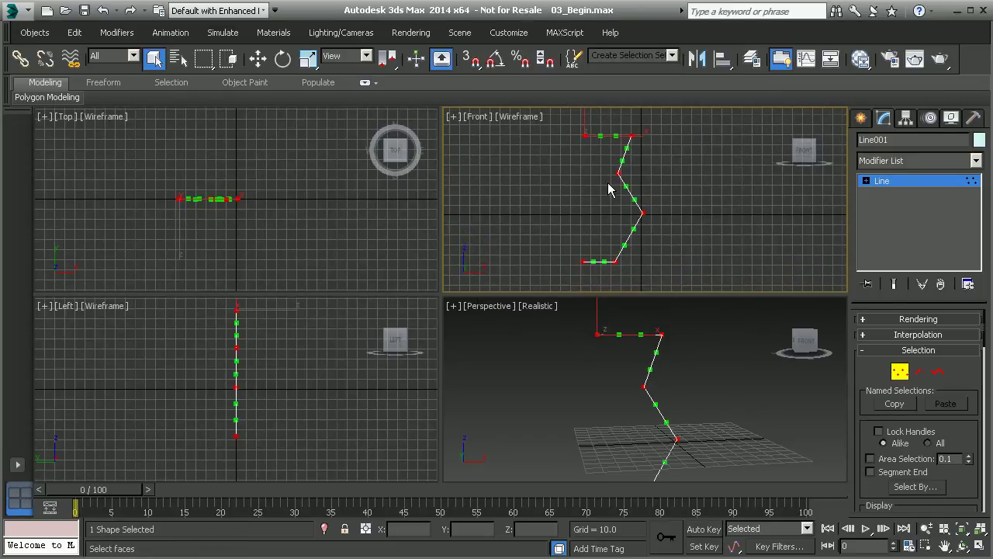
Maximize the Front view and drag upper tangent handles to curve the top segments
key(alt+w)
scroll(230, 162, up, 4)
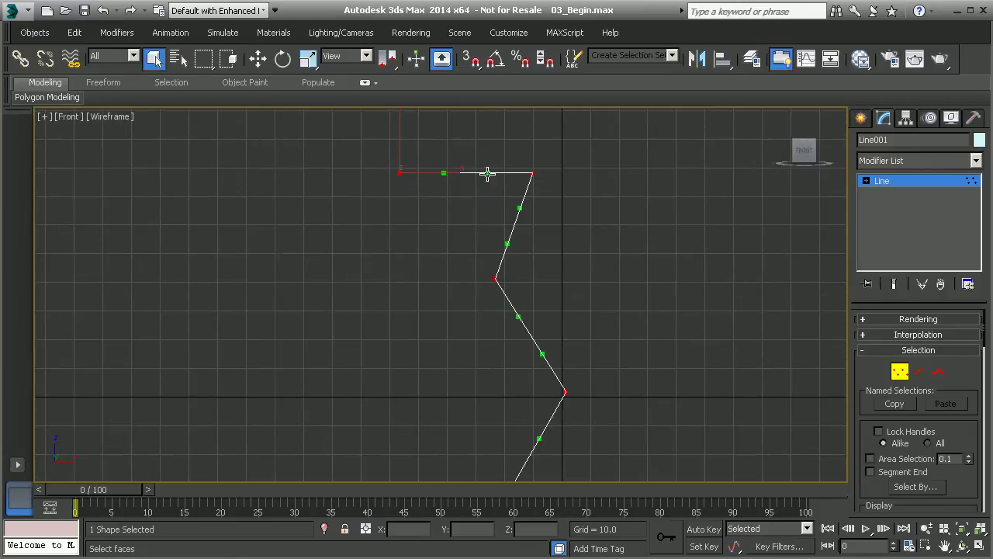
click(258, 58)
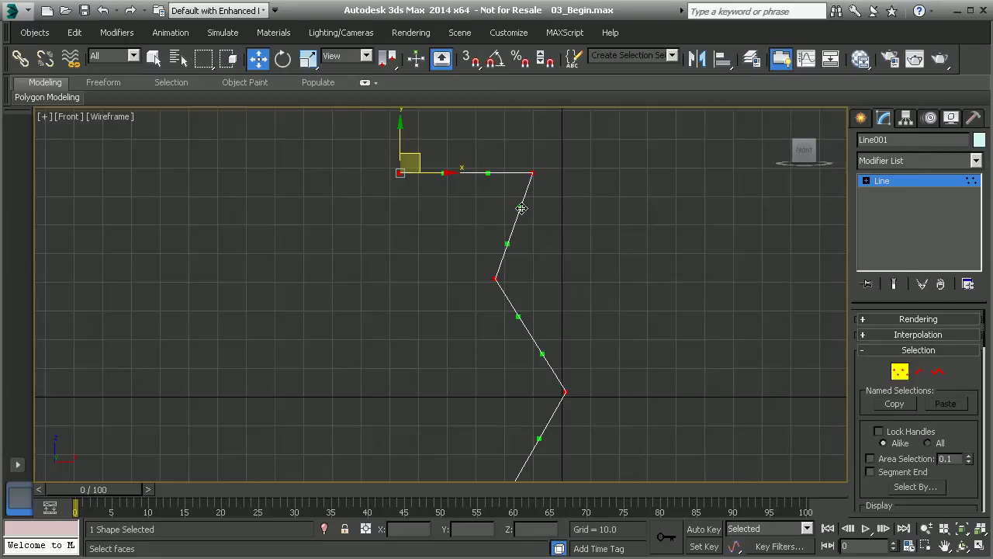
drag(521, 208, 554, 173)
drag(506, 242, 477, 240)
click(495, 277)
middle_drag(537, 326, 520, 288)
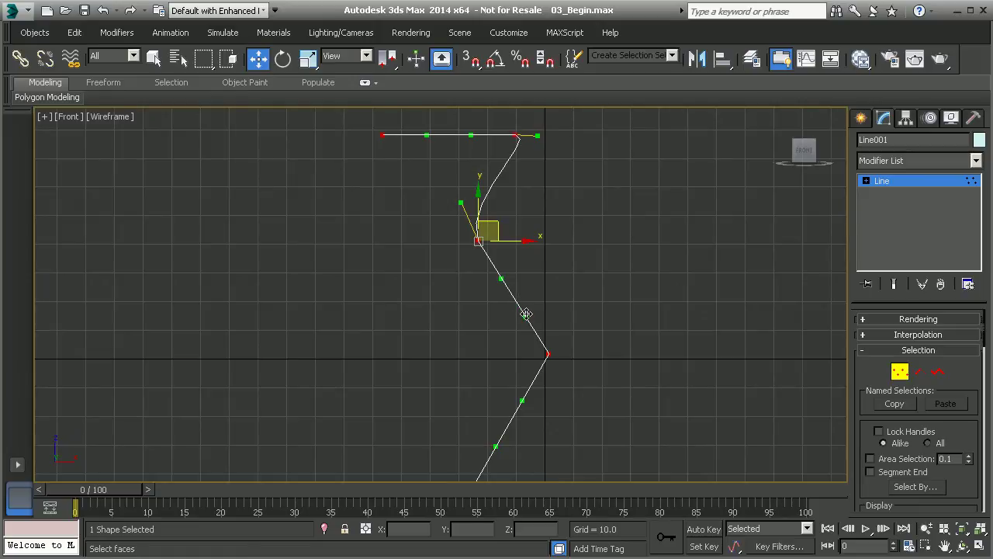
drag(549, 354, 559, 308)
Curve the lower segments toward the base and fine-tune the remaining tangent handles
middle_drag(542, 408, 520, 352)
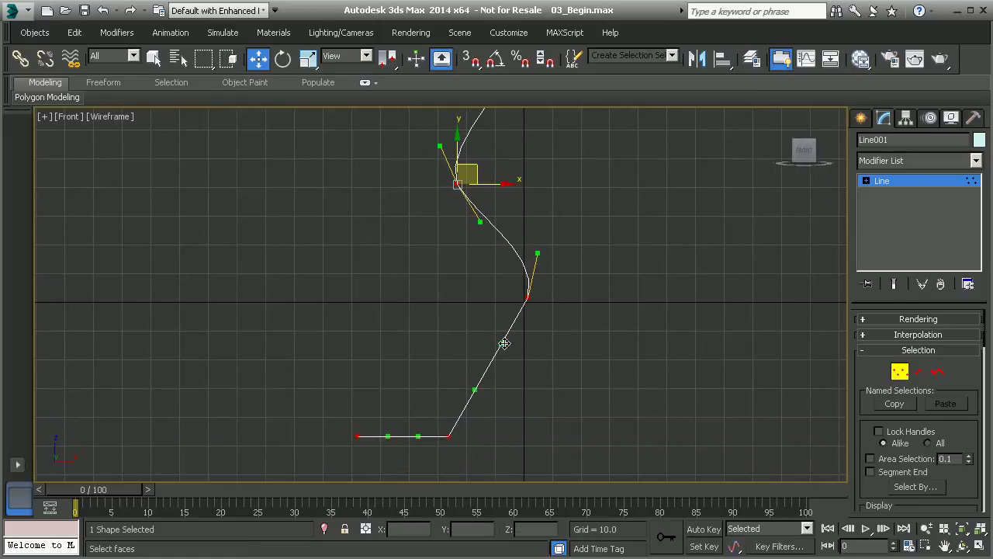
drag(503, 344, 520, 358)
drag(469, 397, 449, 370)
middle_drag(440, 239, 451, 298)
scroll(440, 293, down, 2)
click(504, 337)
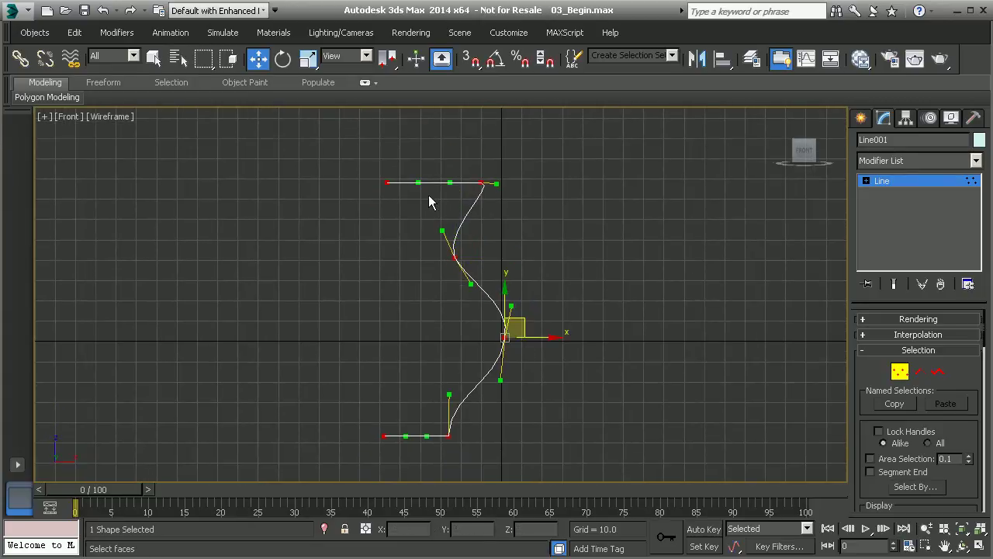
click(388, 183)
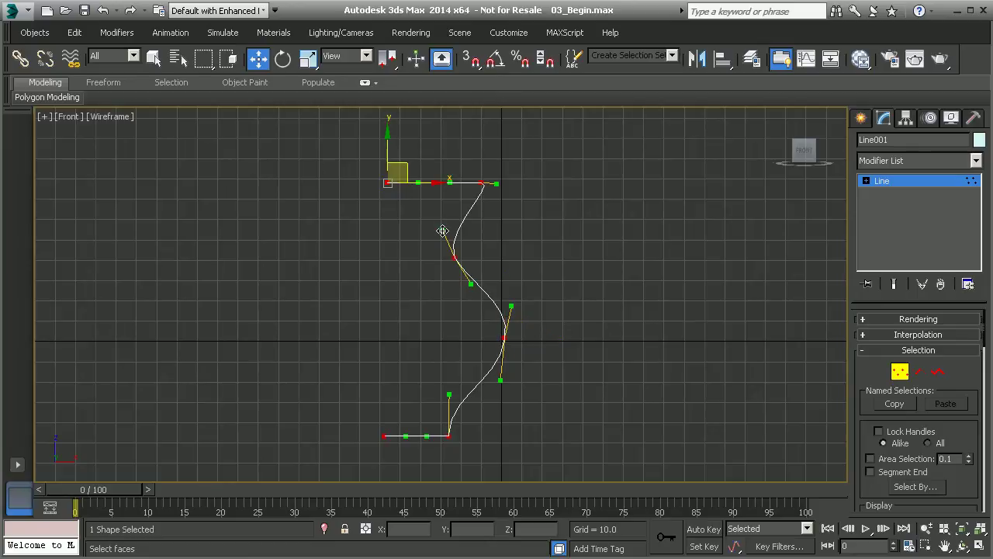
mouse_move(443, 230)
mouse_down()
mouse_move(455, 230)
mouse_move(437, 242)
mouse_move(442, 234)
mouse_up()
Make the lower-middle vertex a smooth Bezier point and swing its handles upward
click(454, 256)
click(504, 337)
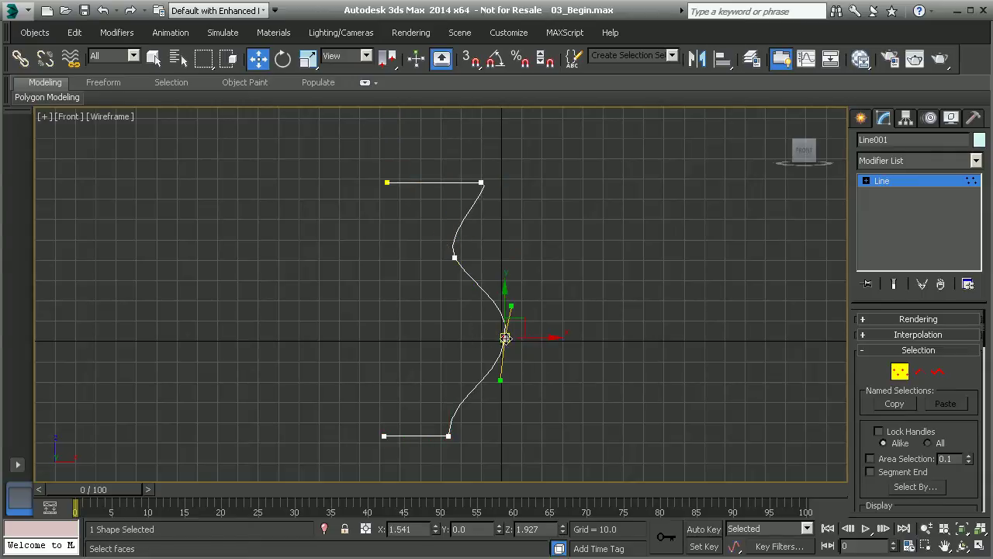
right_click(503, 336)
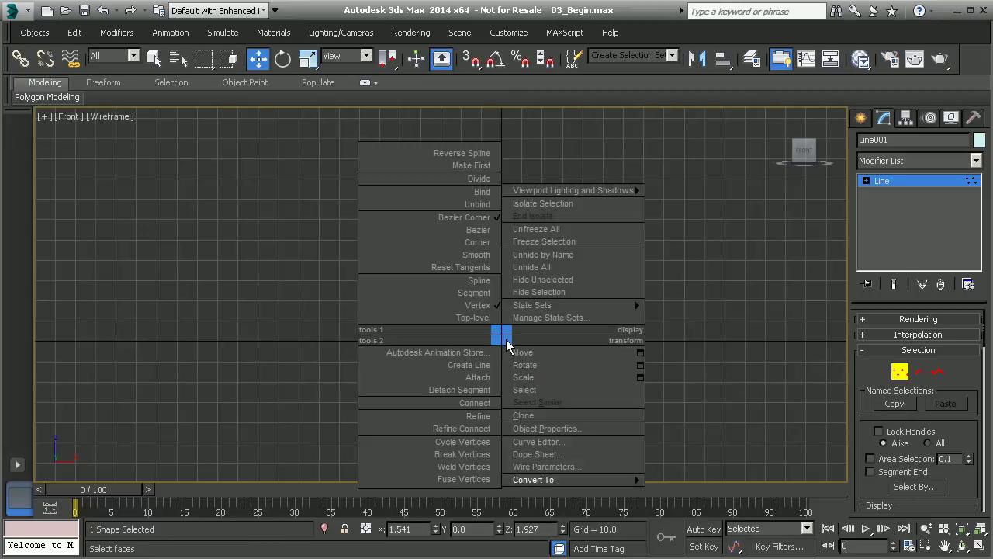
click(484, 231)
scroll(508, 335, up, 5)
drag(506, 250, 506, 209)
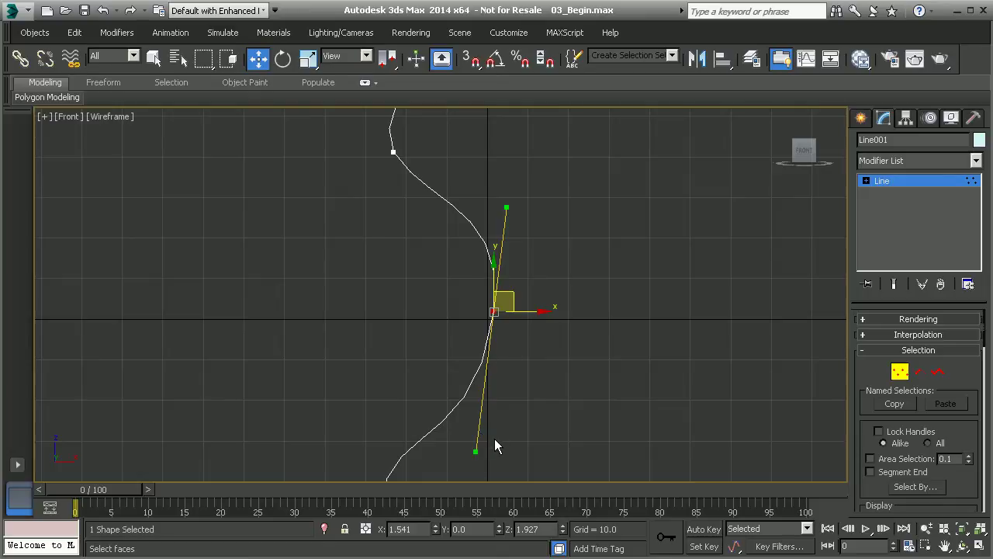
Recentre the curve in the Front view and nudge the selected vertex slightly down-left
scroll(528, 322, down, 3)
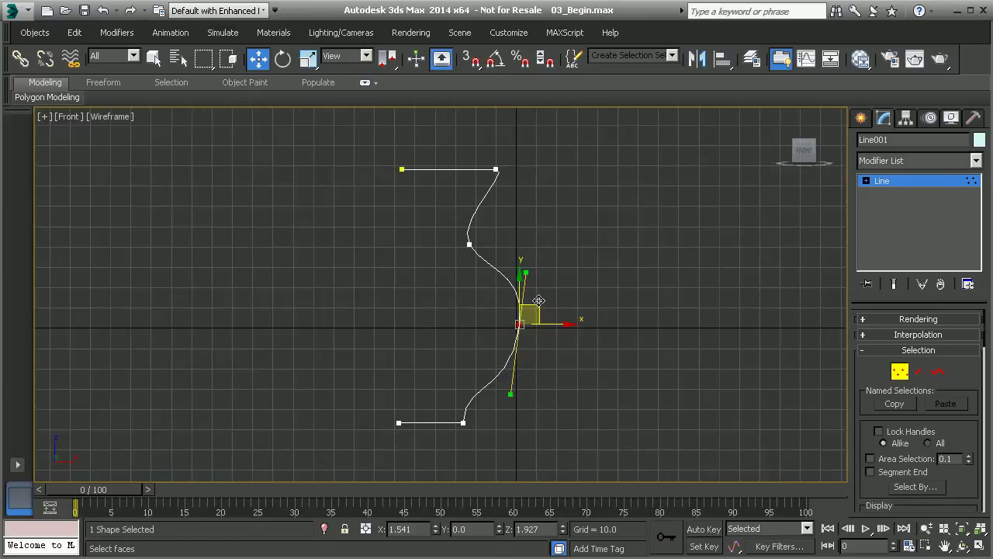
scroll(501, 319, up, 2)
scroll(501, 319, up, 3)
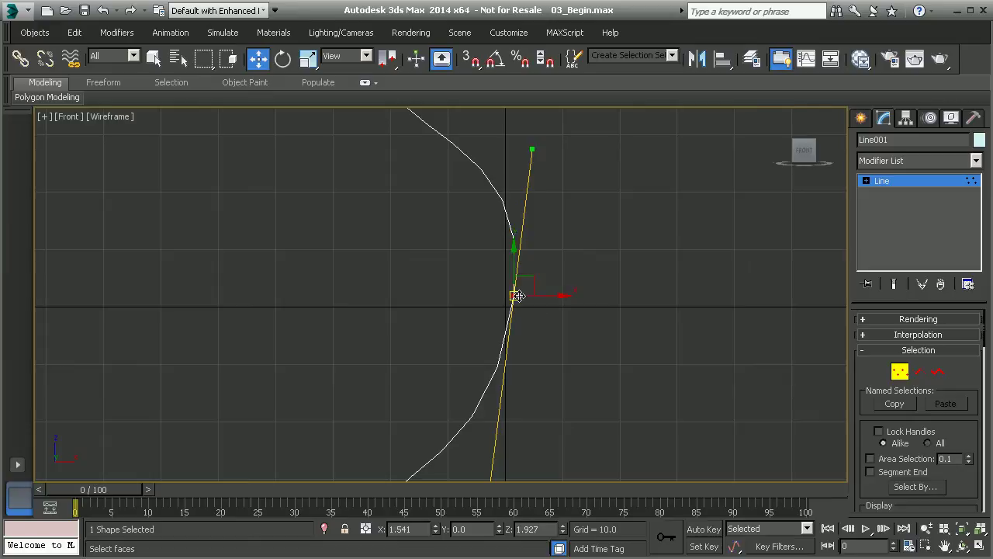
scroll(510, 350, down, 2)
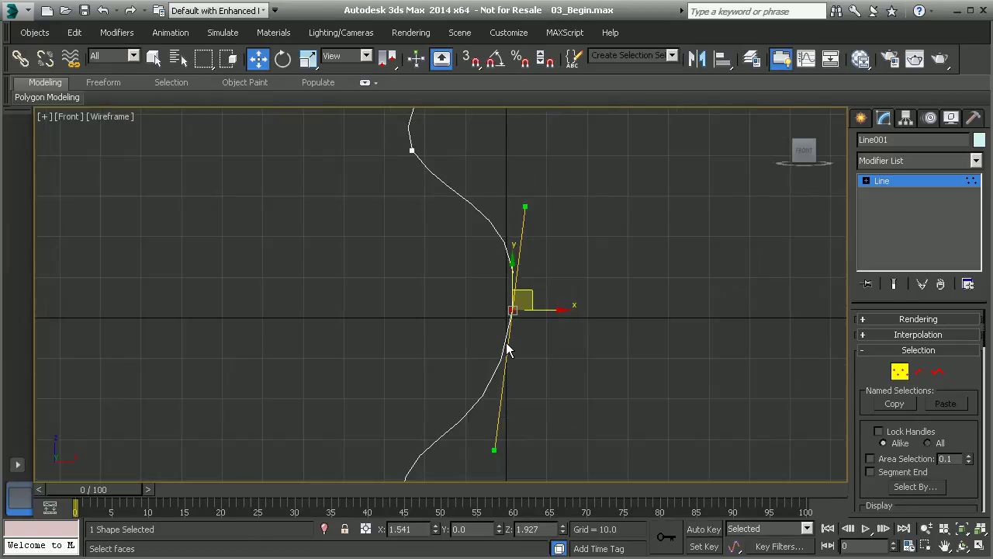
middle_drag(446, 237, 471, 284)
middle_drag(442, 194, 419, 233)
scroll(419, 232, down, 1)
scroll(484, 298, down, 1)
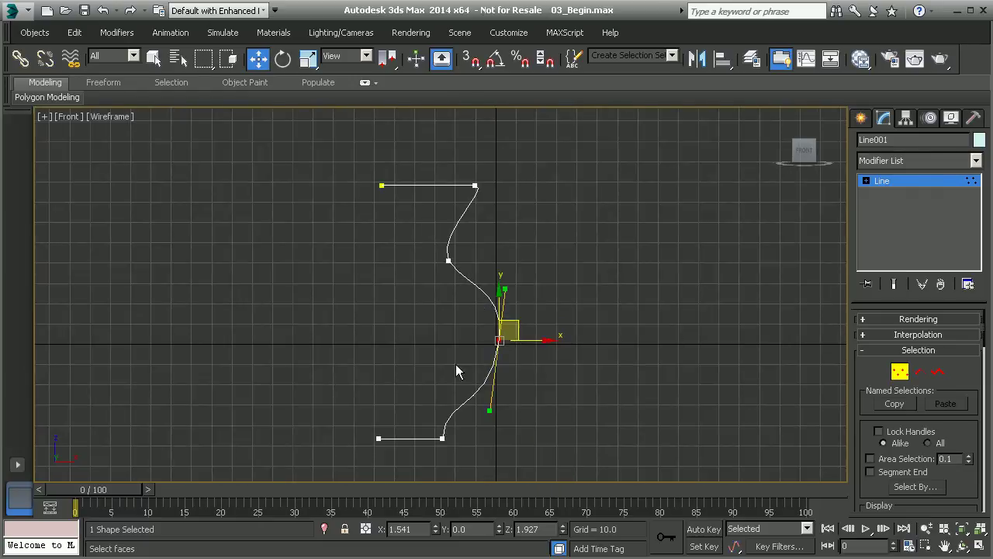
mouse_move(514, 334)
mouse_down()
mouse_move(512, 346)
mouse_move(514, 335)
mouse_up()
Exit vertex editing and apply a Lathe modifier to Line001
click(900, 372)
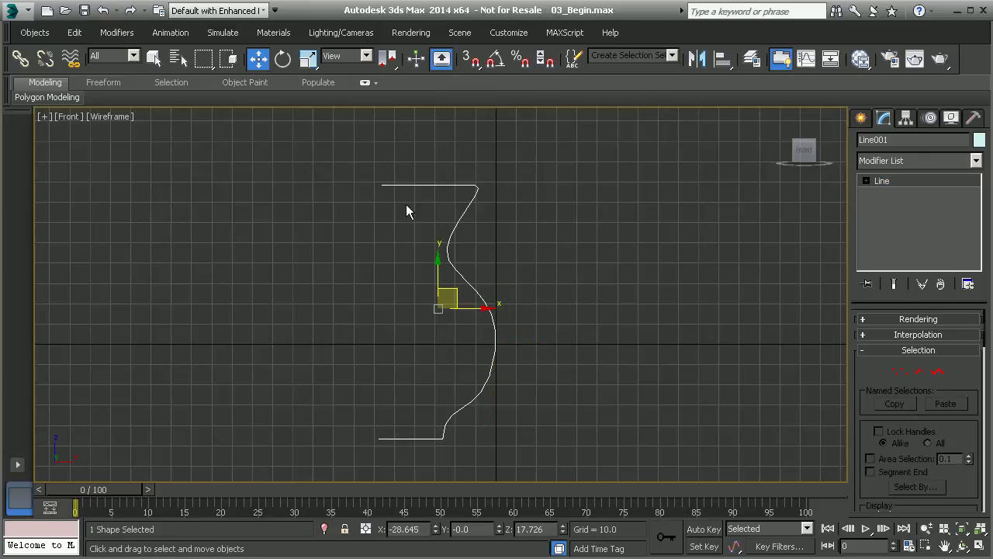
click(976, 161)
drag(977, 204, 984, 356)
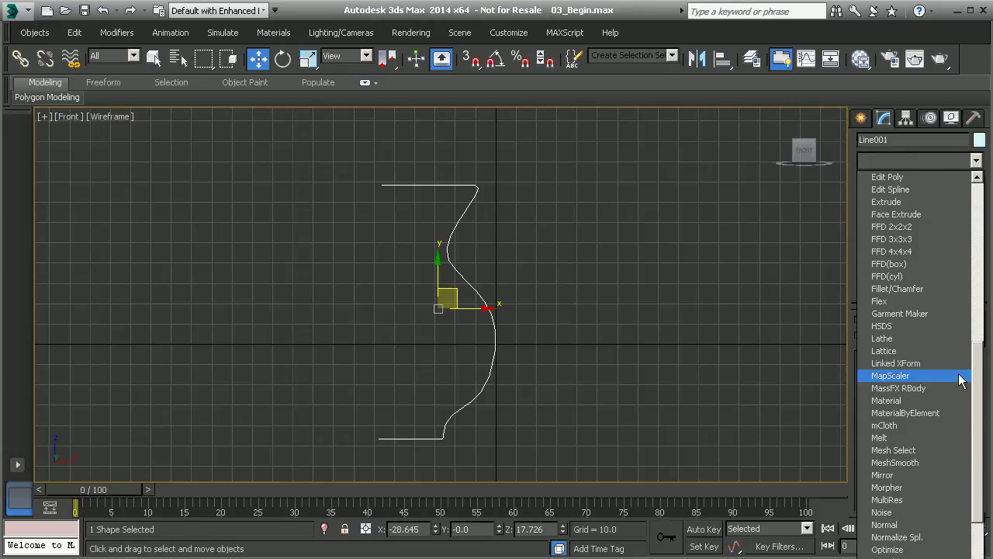
click(882, 339)
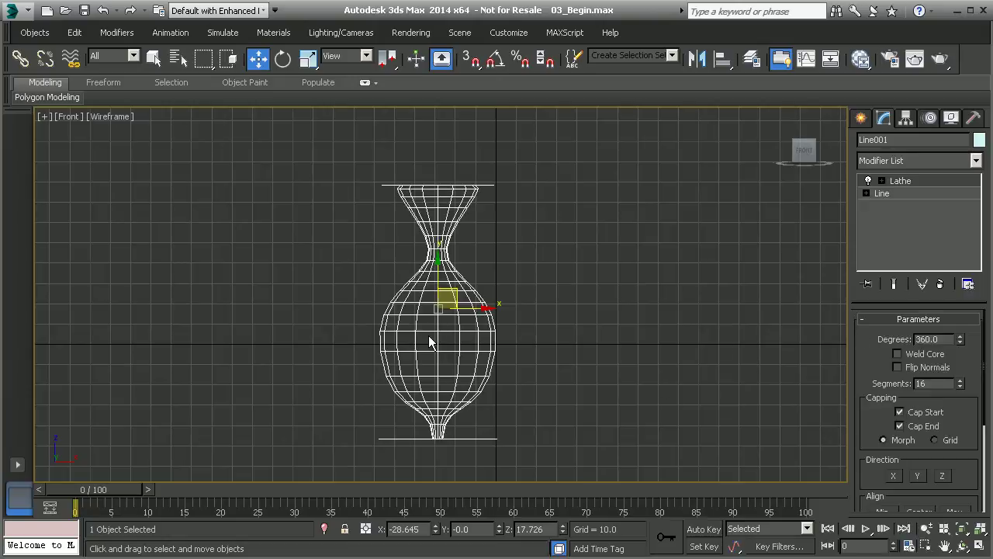
View the vase in shaded Perspective and align the Lathe axis to Min
key(p)
alt+middle_drag(505, 340, 474, 224)
key(F3)
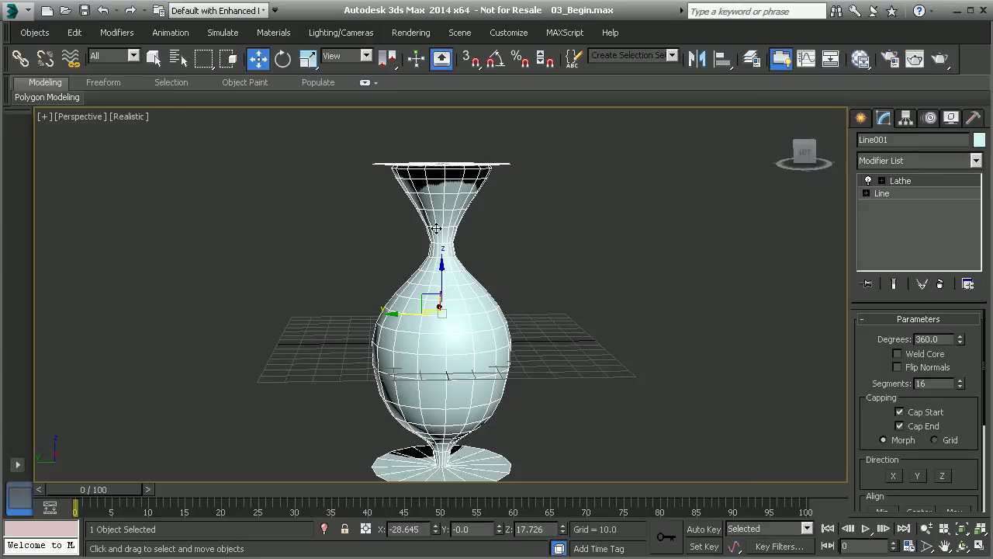
alt+middle_drag(505, 396, 550, 380)
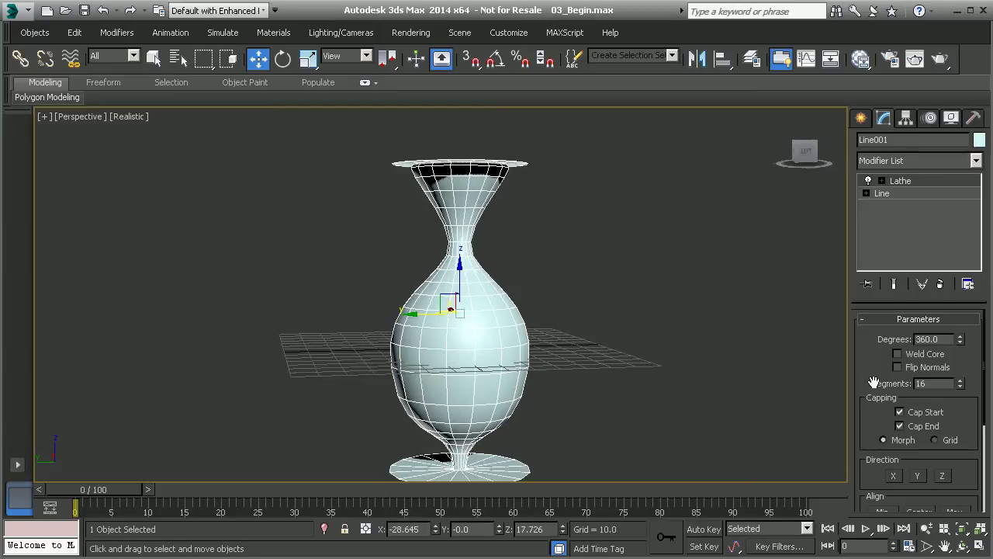
alt+middle_drag(510, 298, 457, 158)
scroll(868, 454, down, 5)
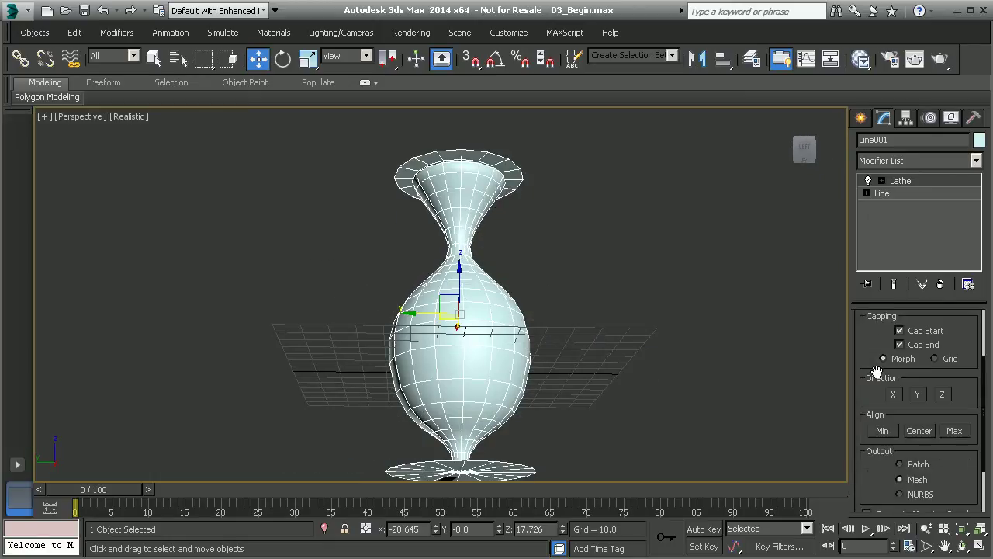
click(882, 418)
alt+middle_drag(509, 323, 625, 286)
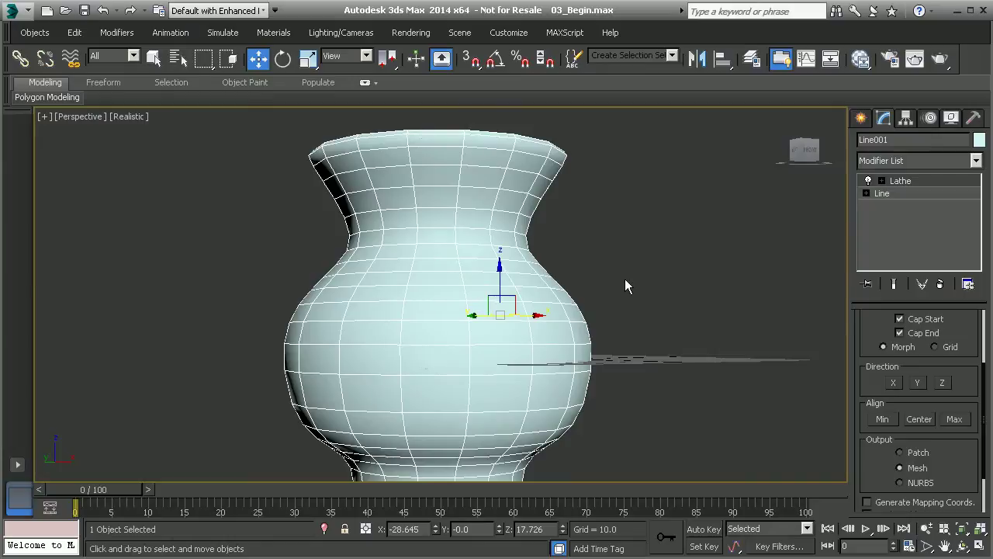
Reselect the vase and drop to its Line level in the modifier stack
click(778, 247)
alt+middle_drag(676, 265, 684, 306)
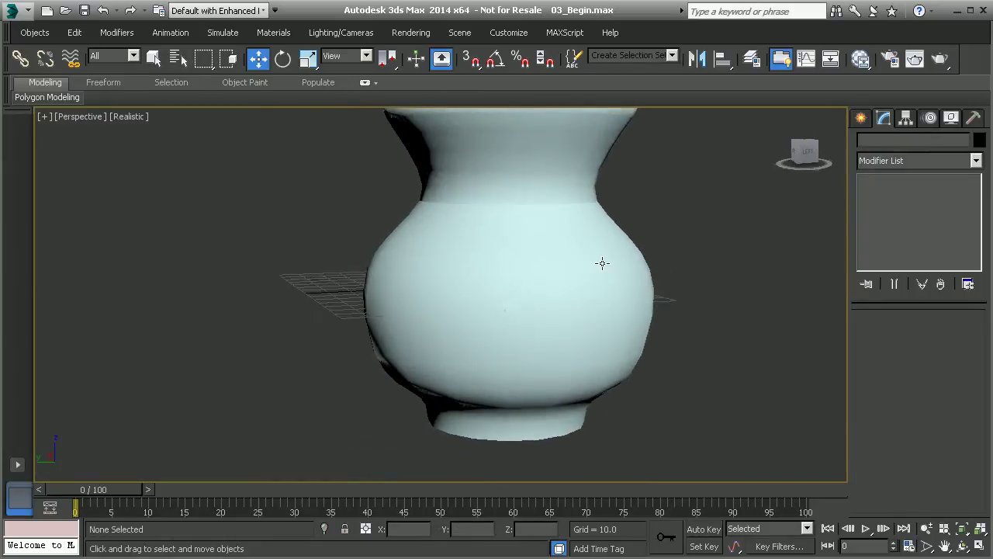
alt+middle_drag(570, 301, 583, 277)
scroll(525, 284, up, 3)
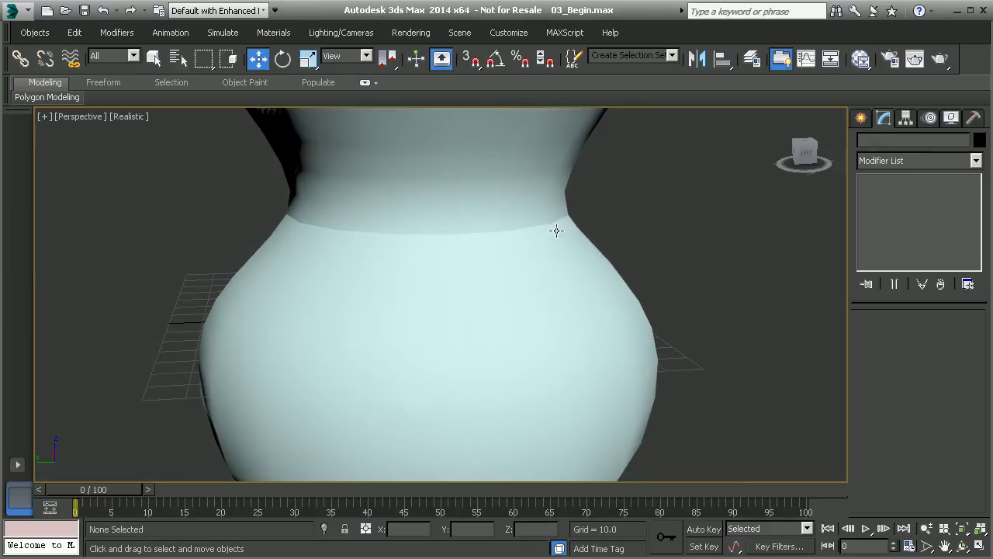
alt+middle_drag(568, 218, 559, 218)
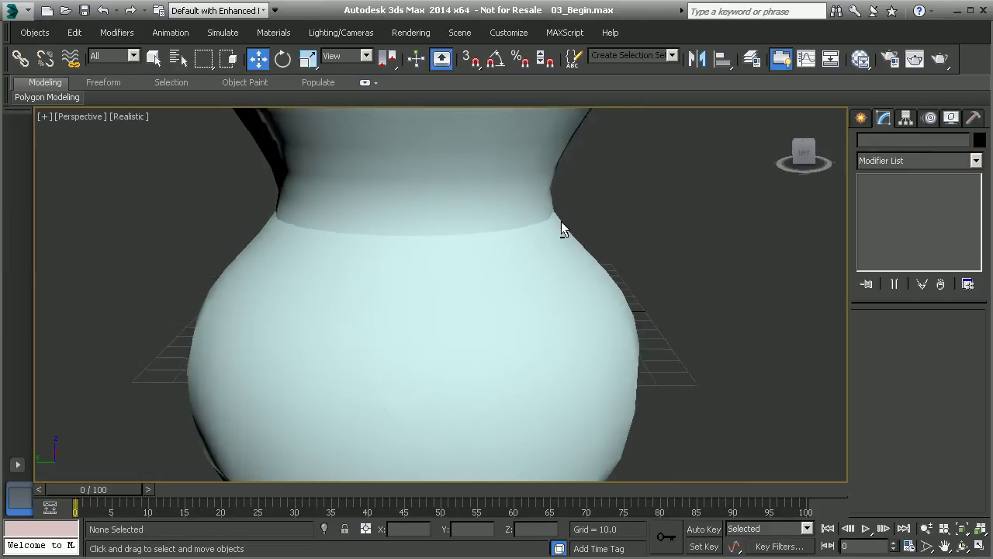
click(558, 220)
click(882, 194)
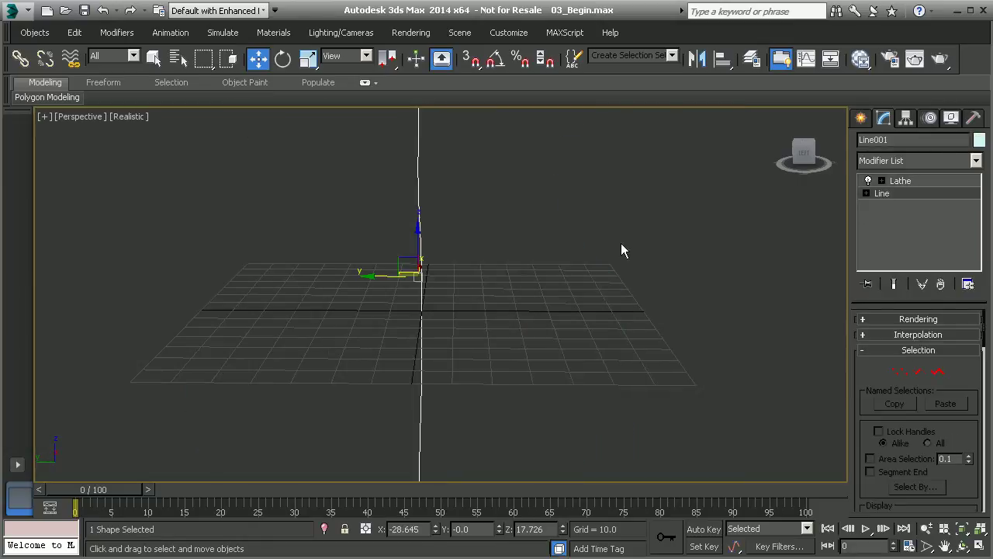
alt+middle_drag(547, 260, 671, 370)
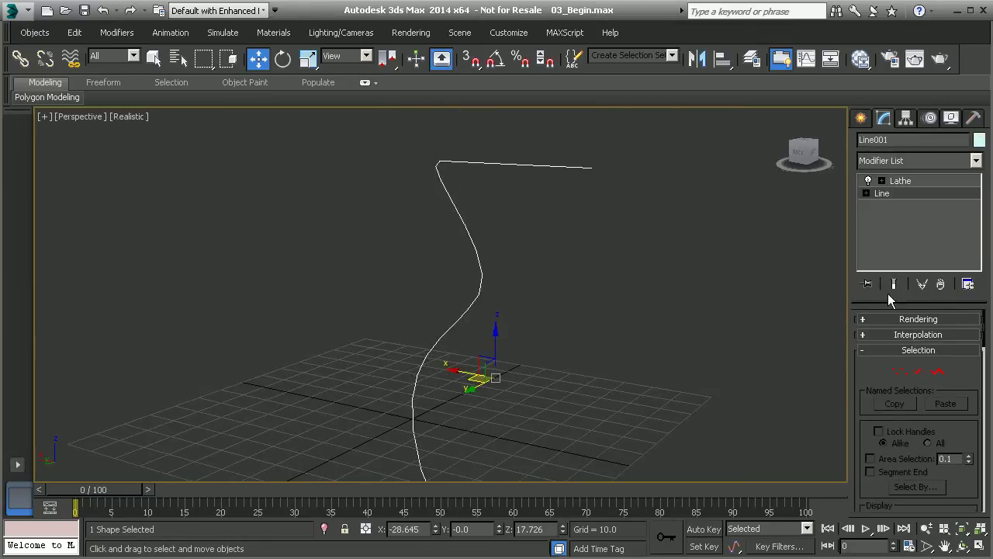
In Vertex mode, change the middle profile vertex's tangent type from the quad menu
click(899, 372)
click(462, 293)
alt+middle_drag(528, 329, 490, 314)
scroll(482, 302, up, 3)
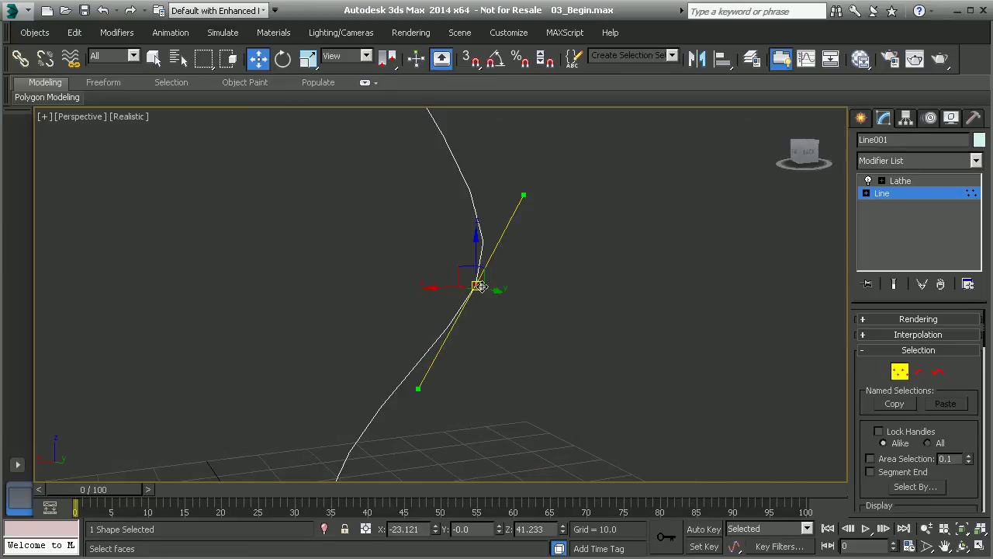
right_click(475, 286)
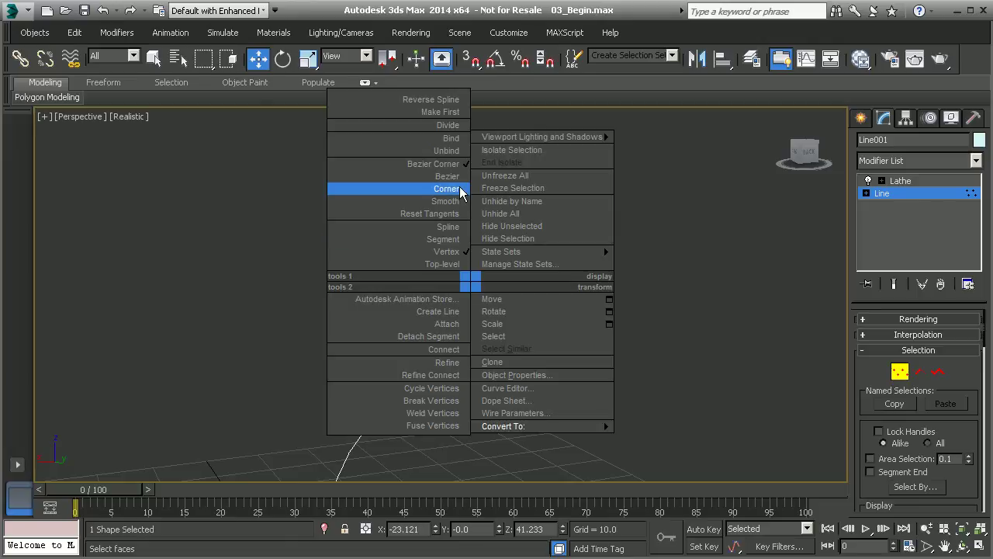
click(388, 188)
Deselect the vertex and return to the Lathe result to view the vase
middle_drag(560, 313, 541, 314)
scroll(558, 308, down, 3)
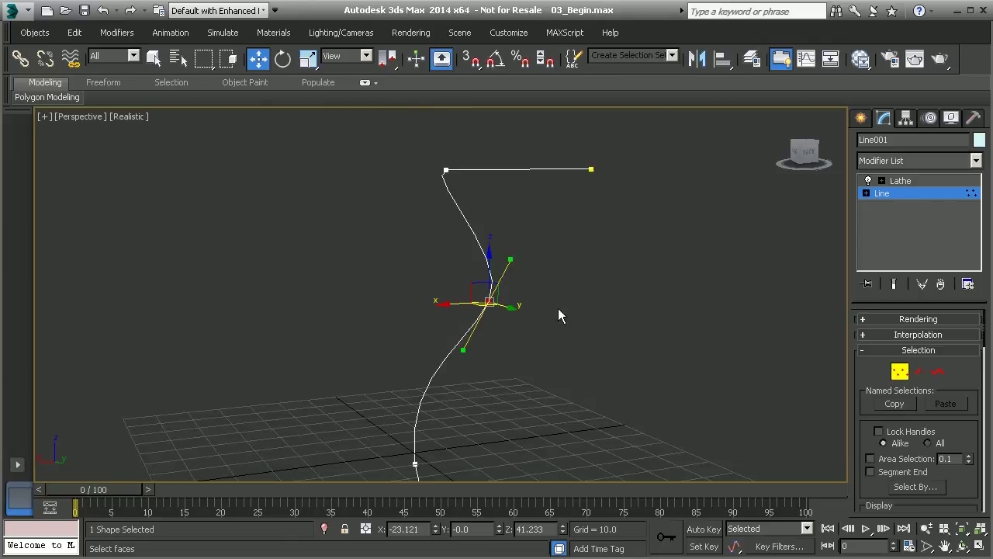
click(558, 308)
click(908, 181)
alt+middle_drag(614, 292, 687, 294)
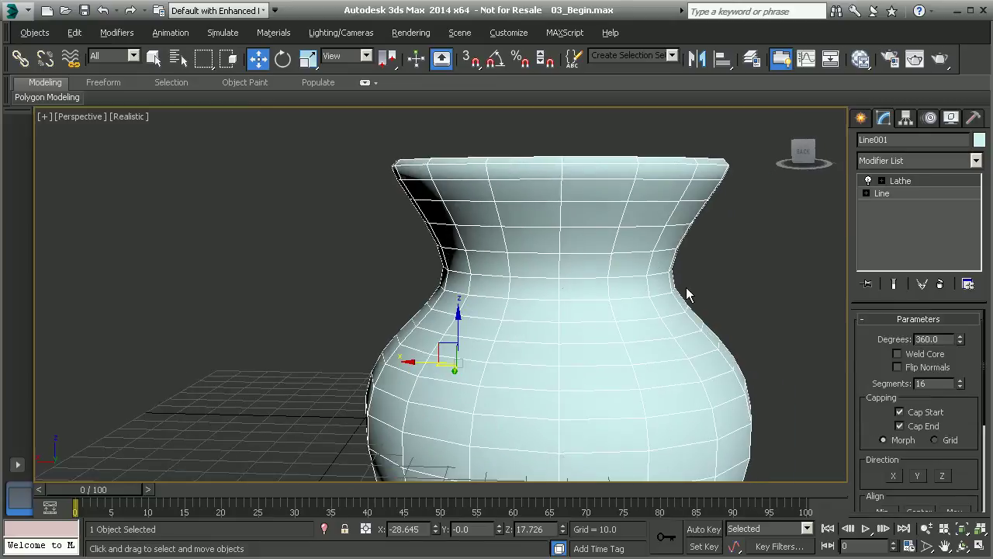
click(729, 293)
scroll(714, 313, up, 5)
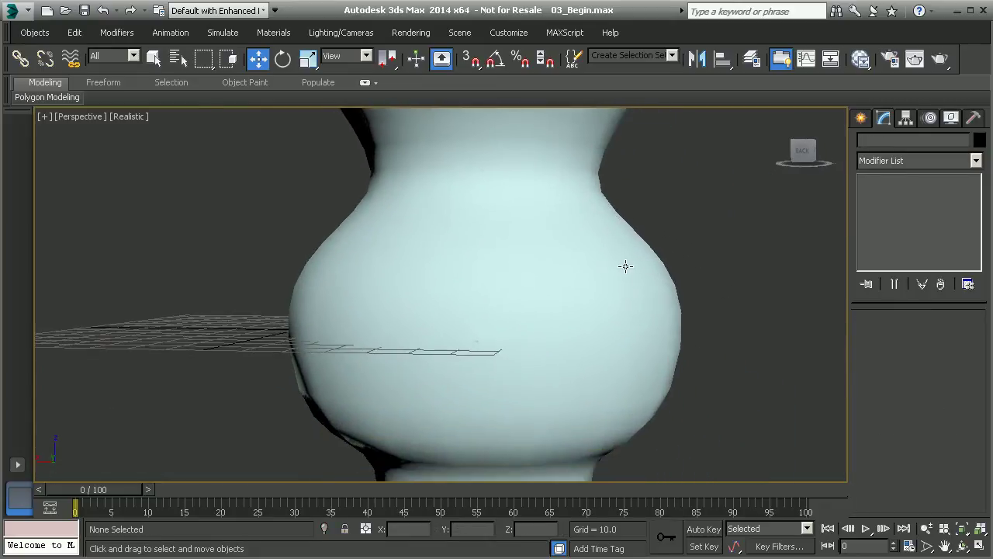
alt+middle_drag(622, 286, 512, 312)
scroll(551, 353, down, 3)
scroll(525, 359, up, 4)
click(517, 338)
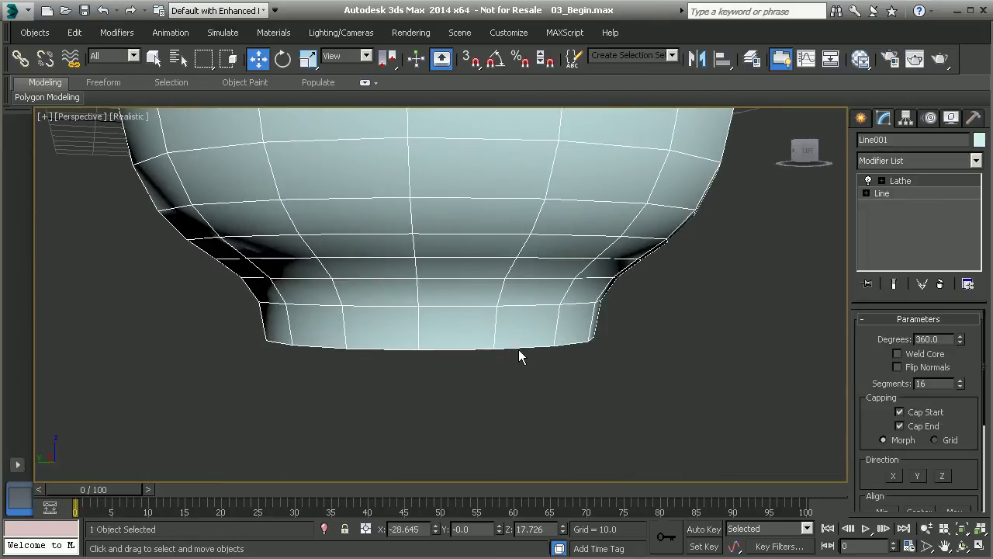
alt+middle_drag(526, 350, 536, 221)
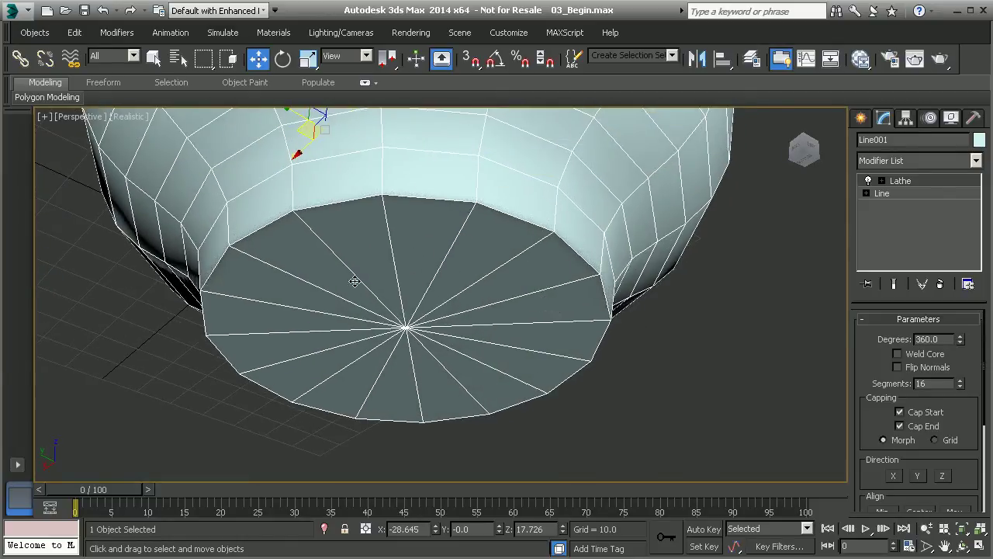
Return to Line001's vertex level and select the profile's bottom corner vertex
click(890, 194)
alt+middle_drag(668, 275, 457, 298)
click(899, 372)
alt+middle_drag(727, 368, 421, 390)
click(432, 392)
alt+middle_drag(478, 432, 461, 381)
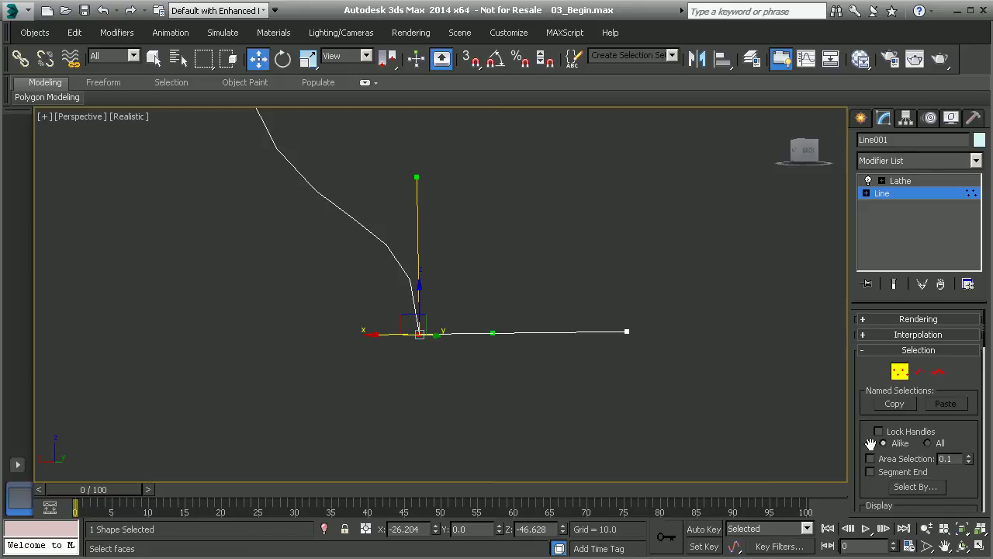
Fillet the base corner vertex into a small rounded bend with two vertices
scroll(865, 402, down, 8)
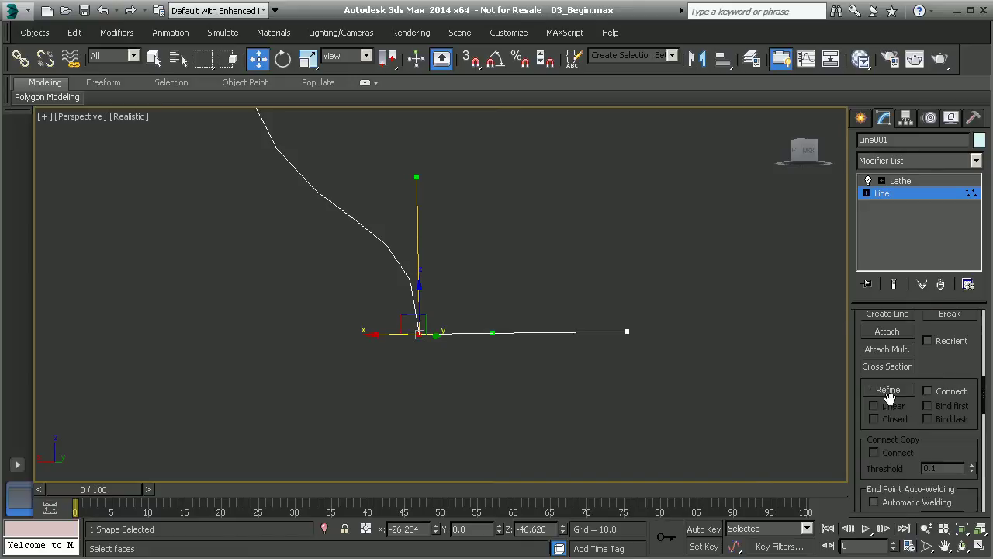
scroll(890, 397, down, 3)
scroll(904, 404, down, 5)
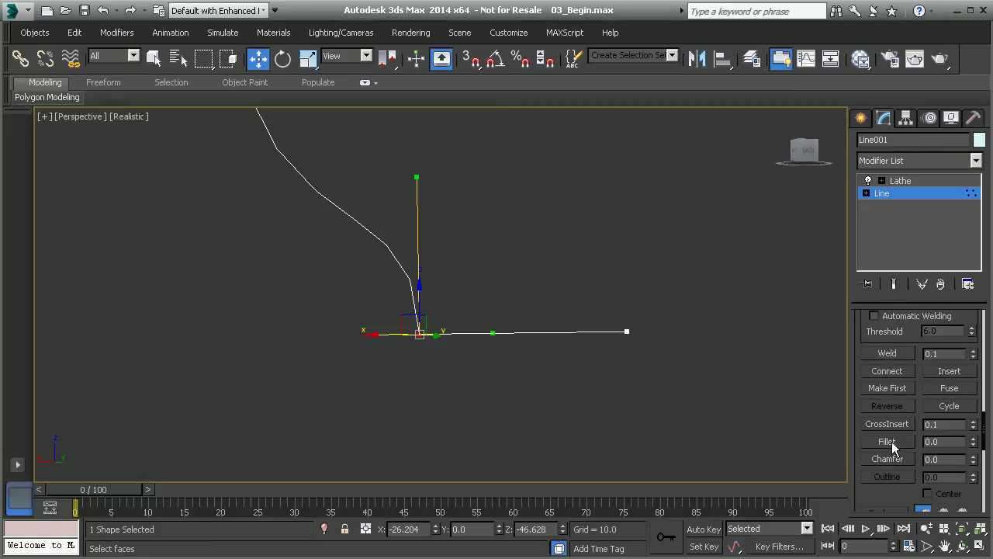
click(890, 442)
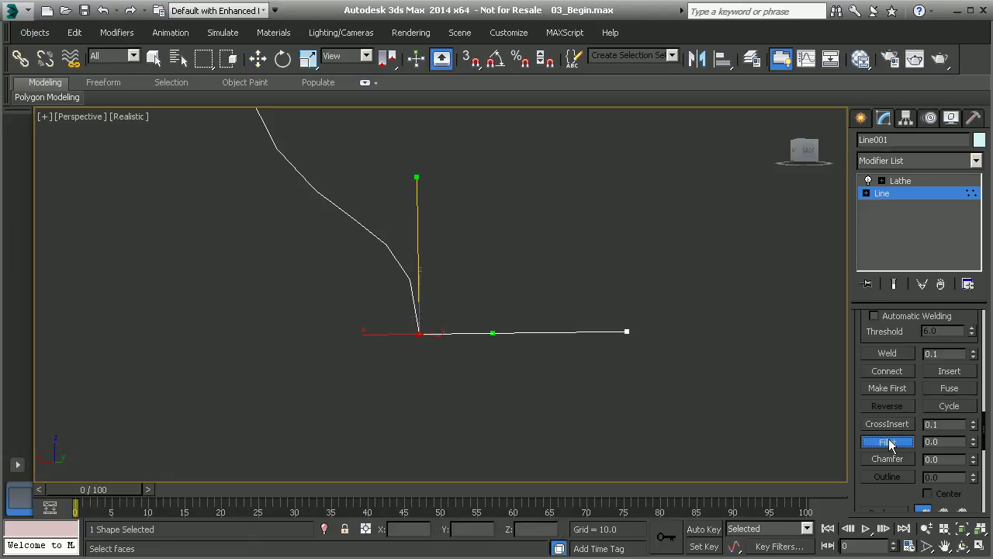
alt+middle_drag(415, 313, 393, 326)
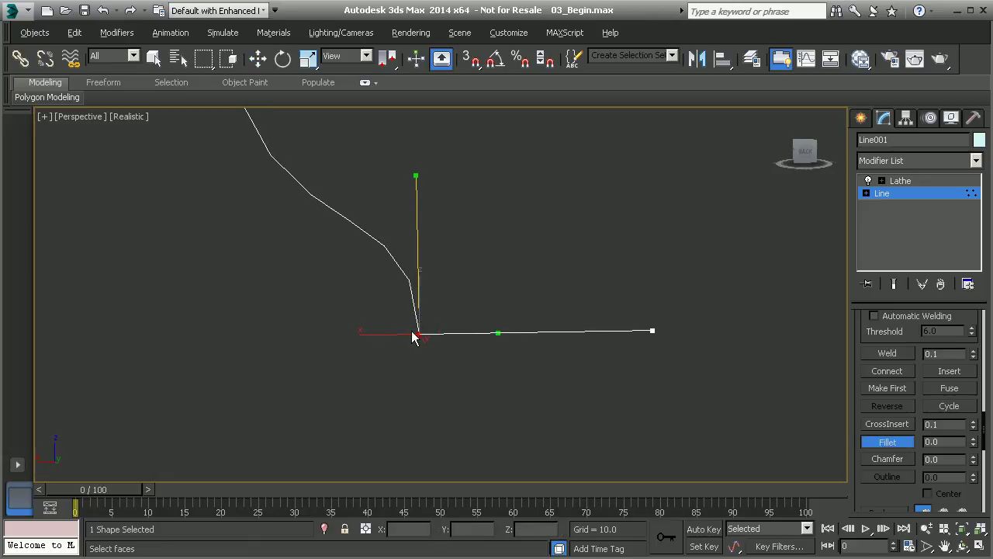
drag(417, 333, 394, 346)
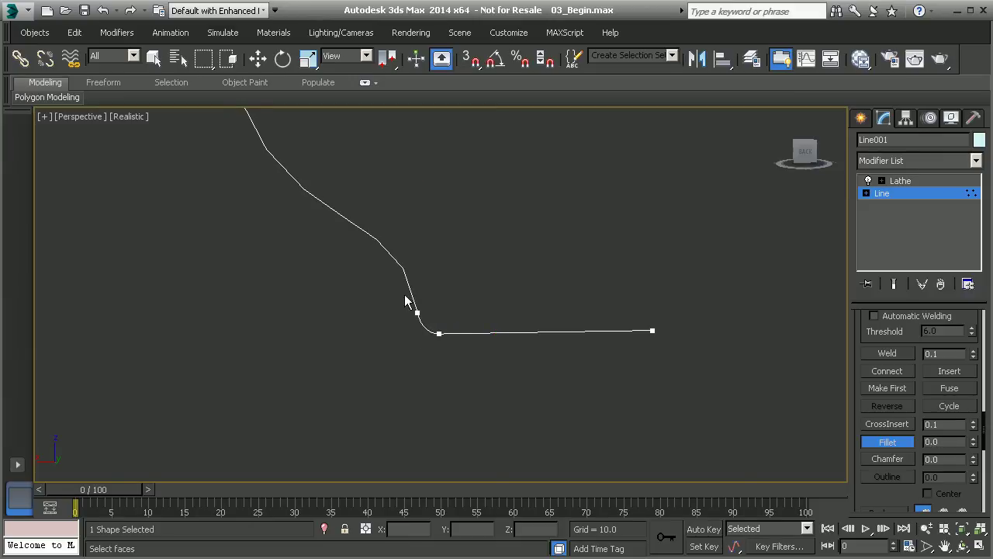
click(890, 442)
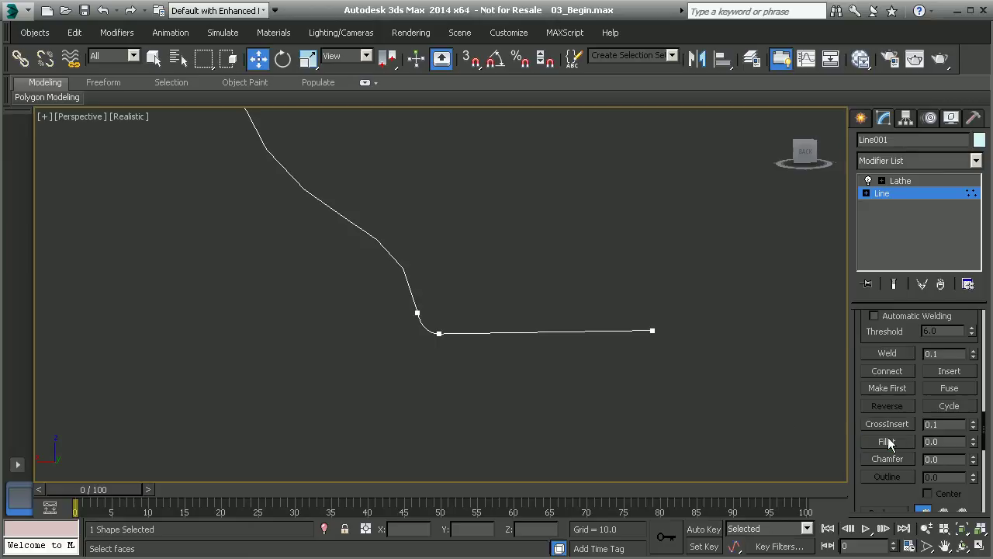
Select the lathed vase and raise its Lathe Segments from 16 to 31
click(902, 180)
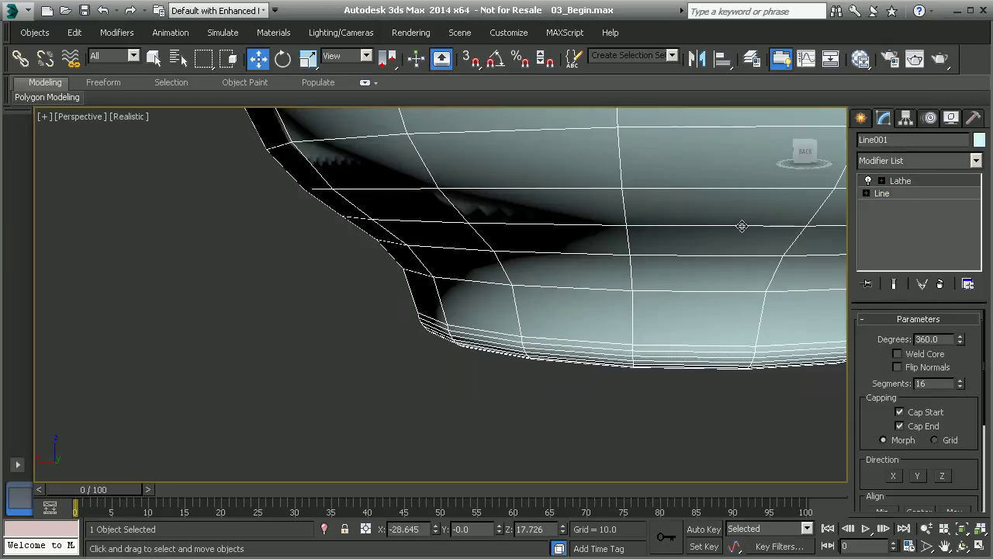
scroll(646, 250, down, 5)
alt+middle_drag(561, 282, 572, 282)
click(371, 376)
alt+middle_drag(371, 376, 353, 361)
alt+middle_drag(509, 319, 492, 246)
click(492, 246)
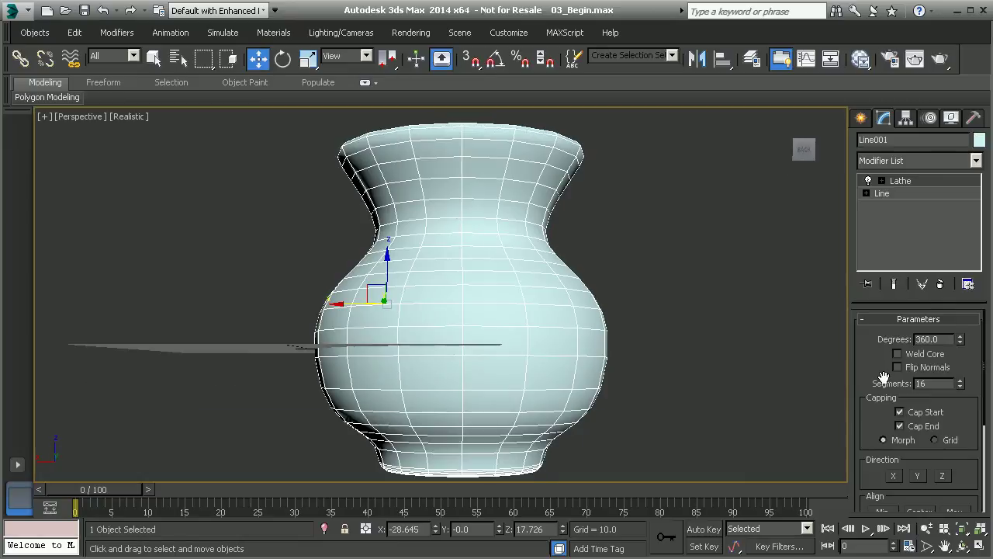
mouse_move(884, 377)
mouse_down()
mouse_move(880, 348)
mouse_move(873, 383)
mouse_up()
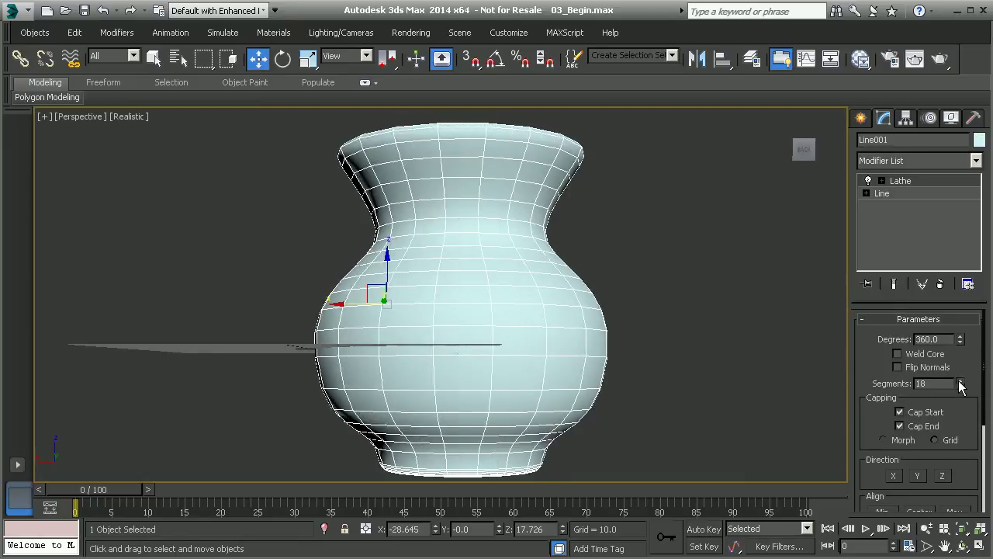
drag(960, 381, 963, 386)
scroll(892, 361, down, 1)
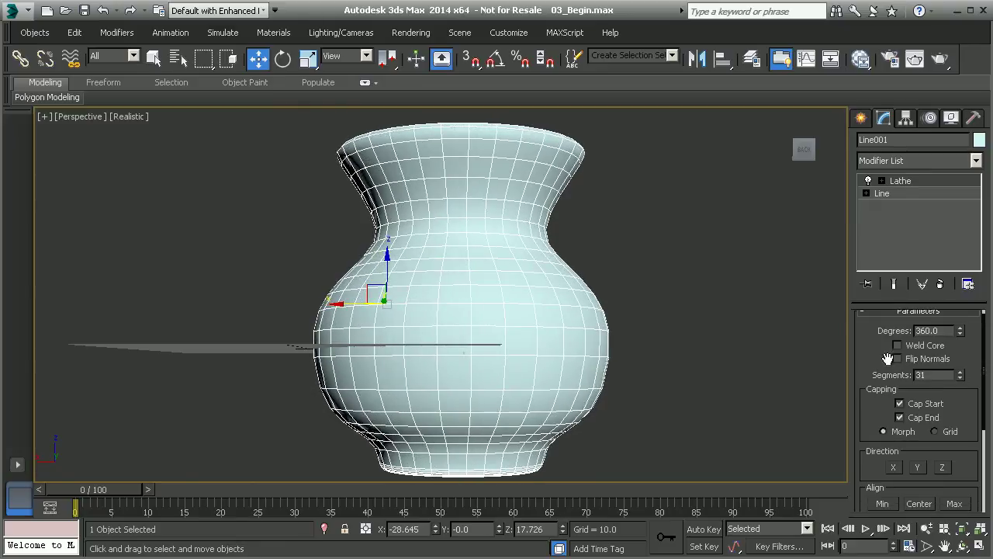
Set the Lathe Degrees to 180 so the vase sweeps only halfway around
alt+middle_drag(595, 284, 517, 348)
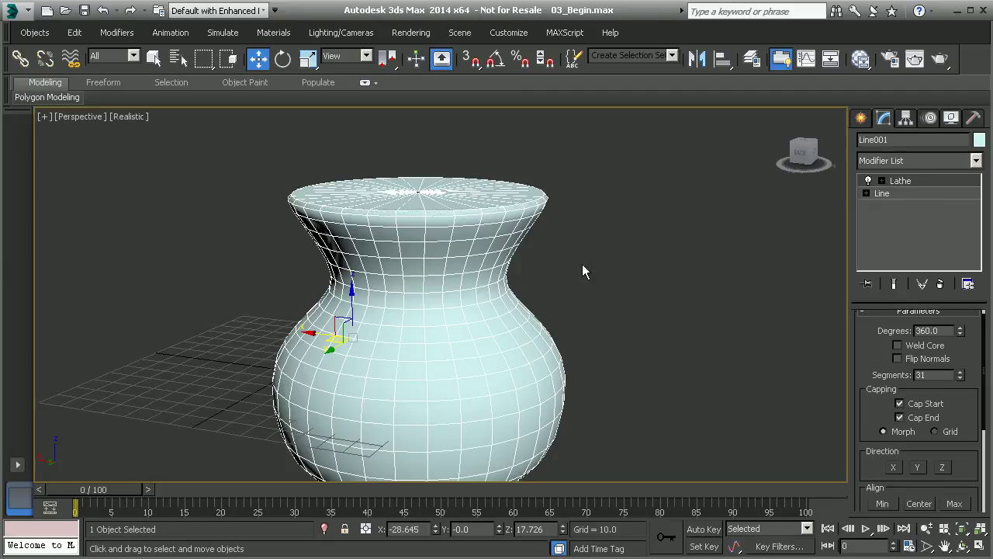
drag(960, 334, 953, 419)
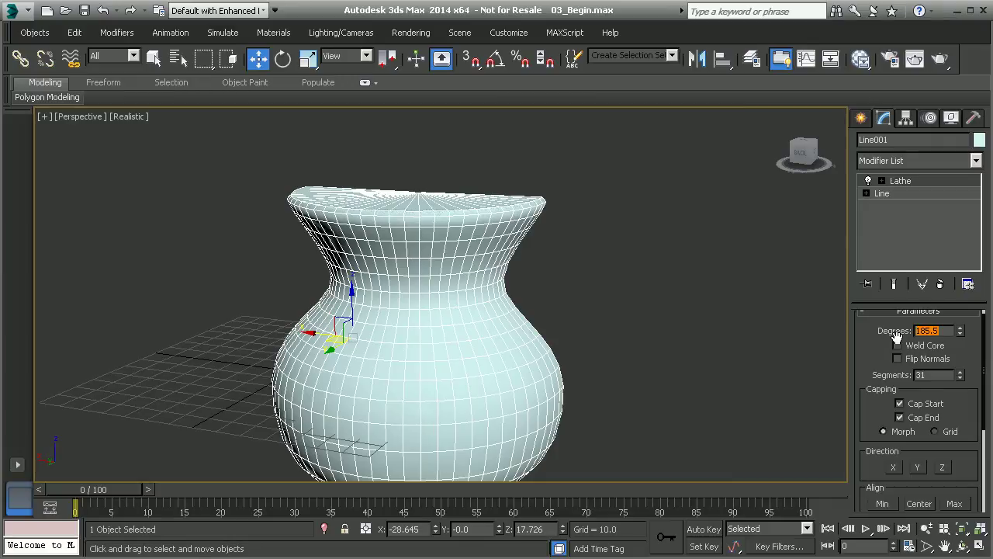
text(180)
key(Return)
alt+middle_drag(542, 393, 509, 233)
alt+middle_drag(432, 371, 398, 329)
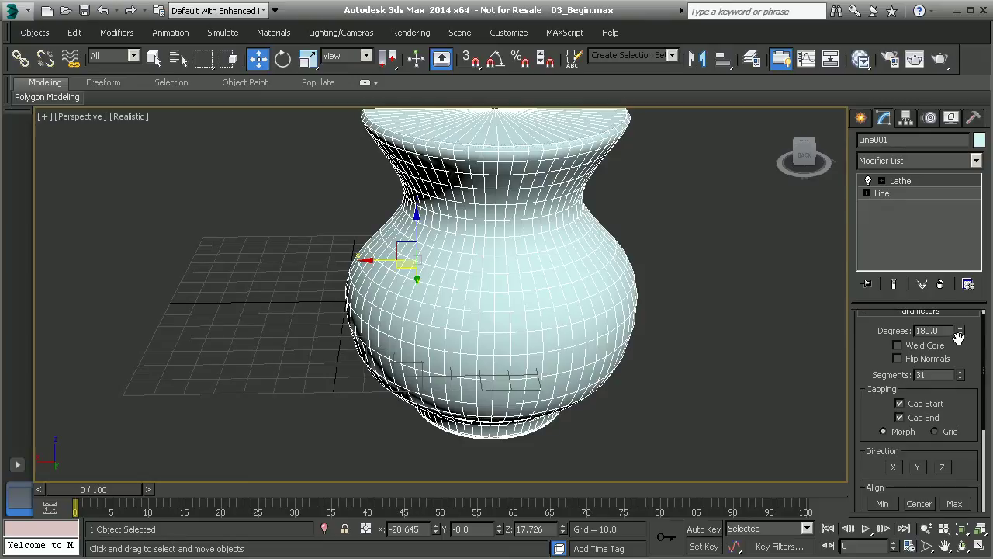
alt+middle_drag(500, 289, 511, 201)
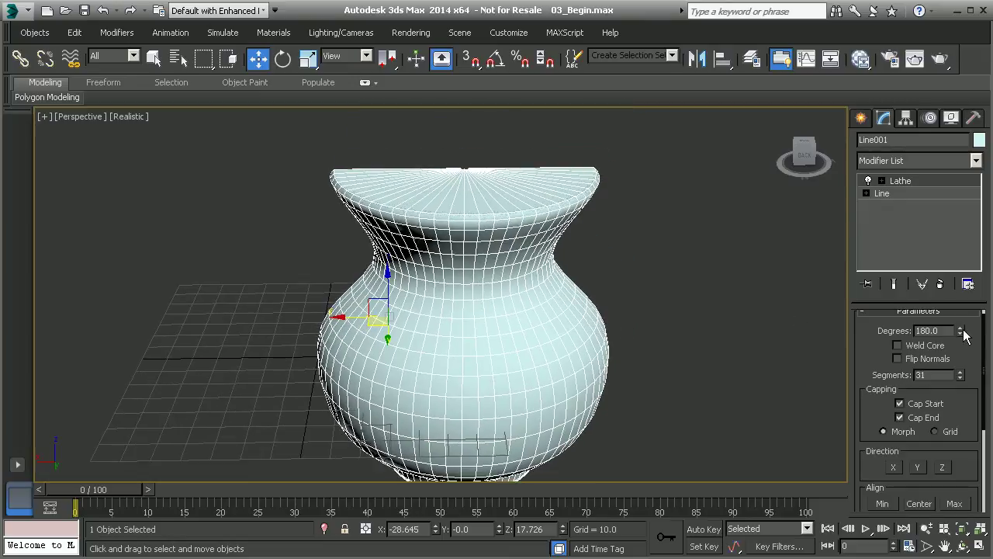
Change the Lathe Degrees to 90 for a quarter-section vase
double_click(935, 330)
text(90)
key(Return)
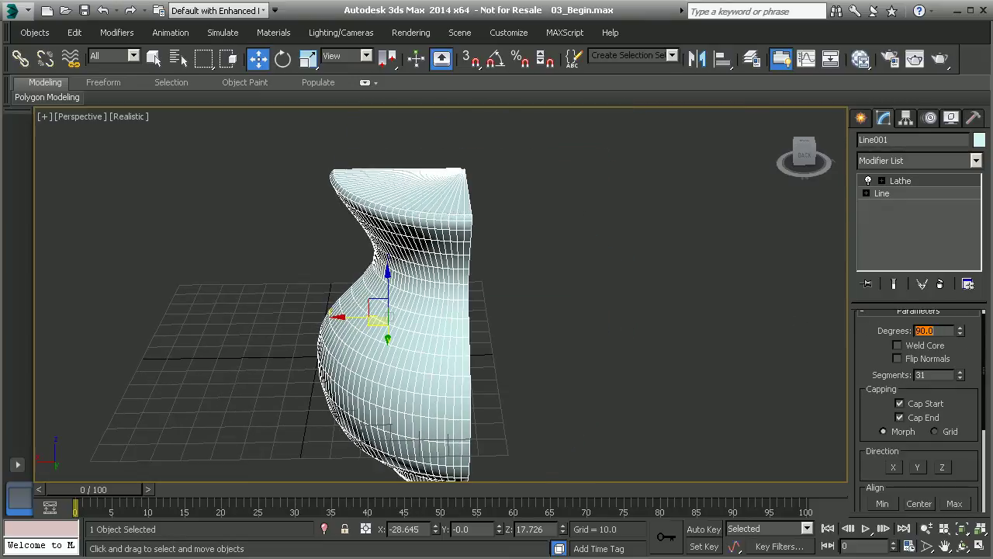
alt+middle_drag(682, 310, 454, 206)
click(566, 299)
alt+middle_drag(565, 300, 543, 322)
click(484, 342)
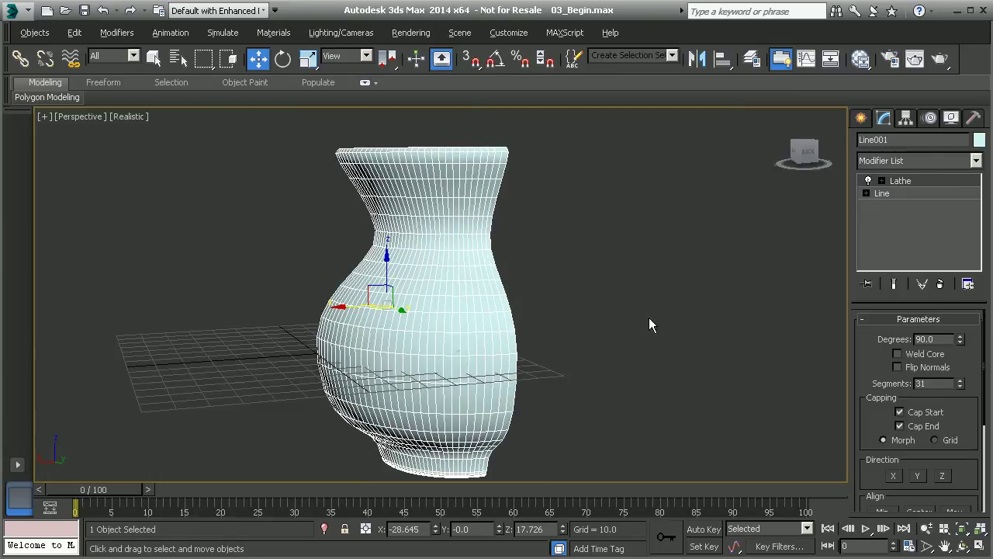
scroll(543, 291, down, 3)
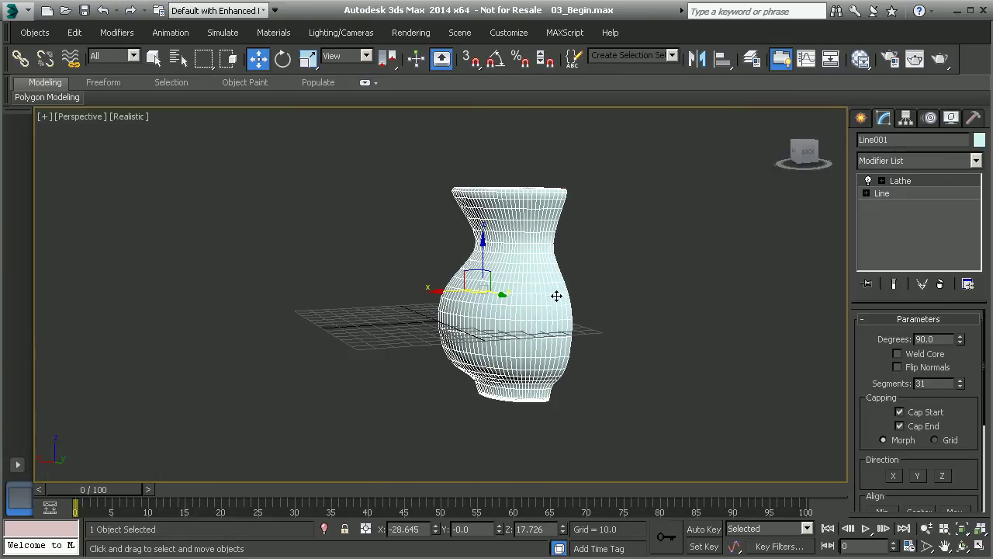
alt+middle_drag(556, 298, 464, 272)
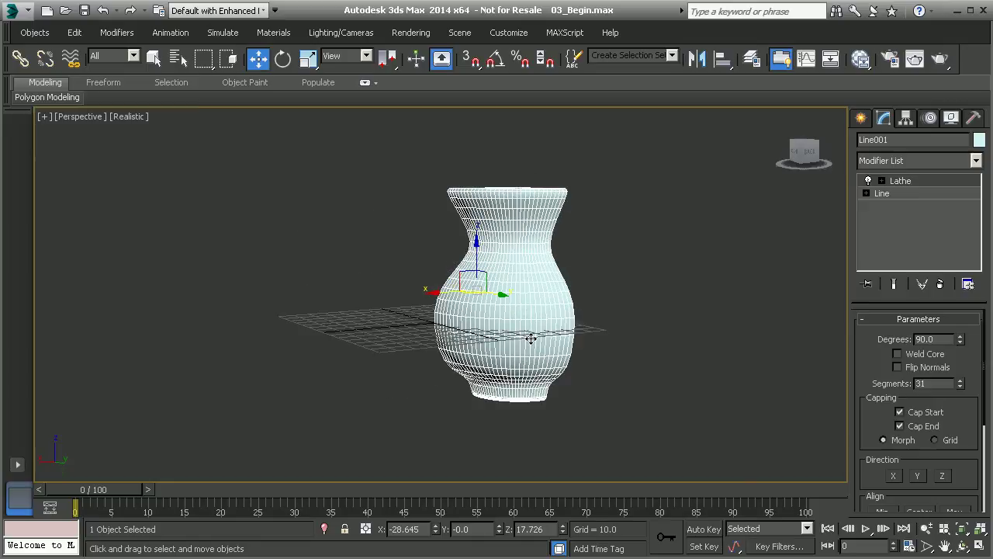